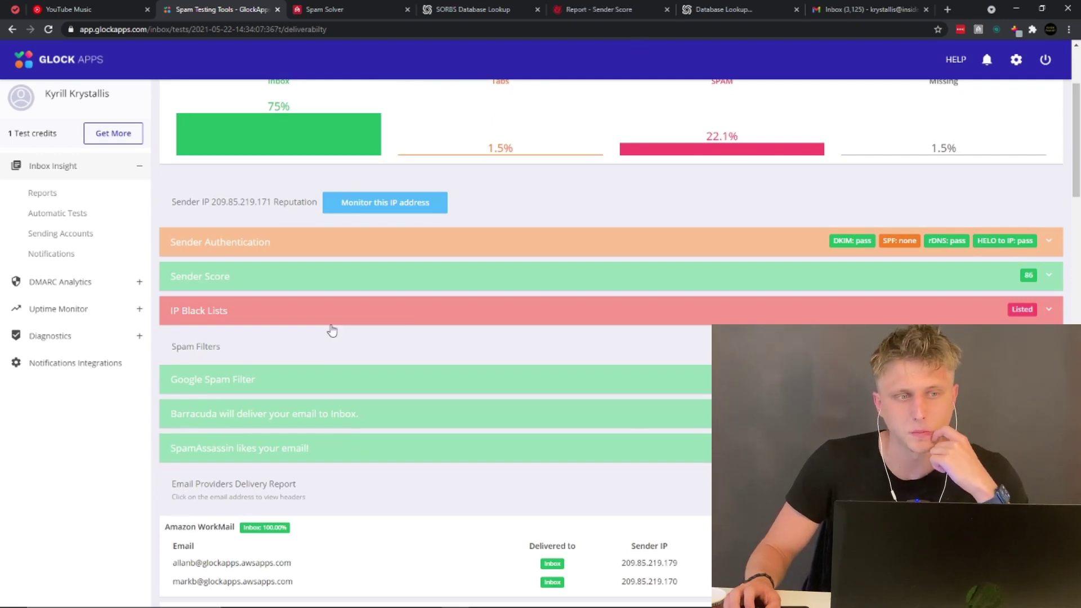
scroll(309, 323, down, 2)
Scroll through the GlockApps placement chart and provider tables, then view the Spam Solver results
scroll(303, 316, up, 5)
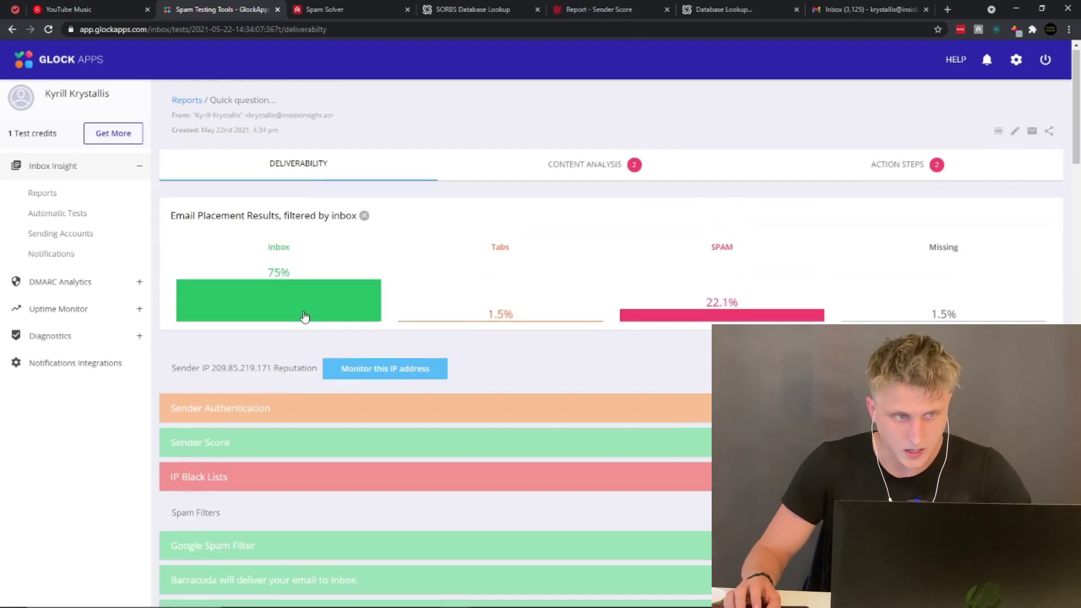
right_click(243, 274)
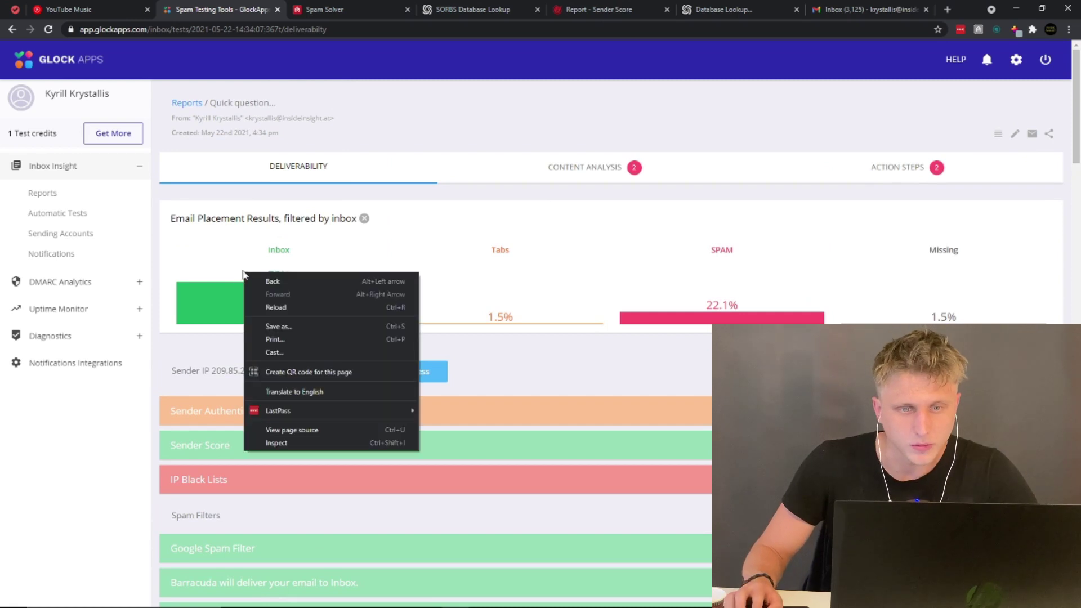
click(571, 222)
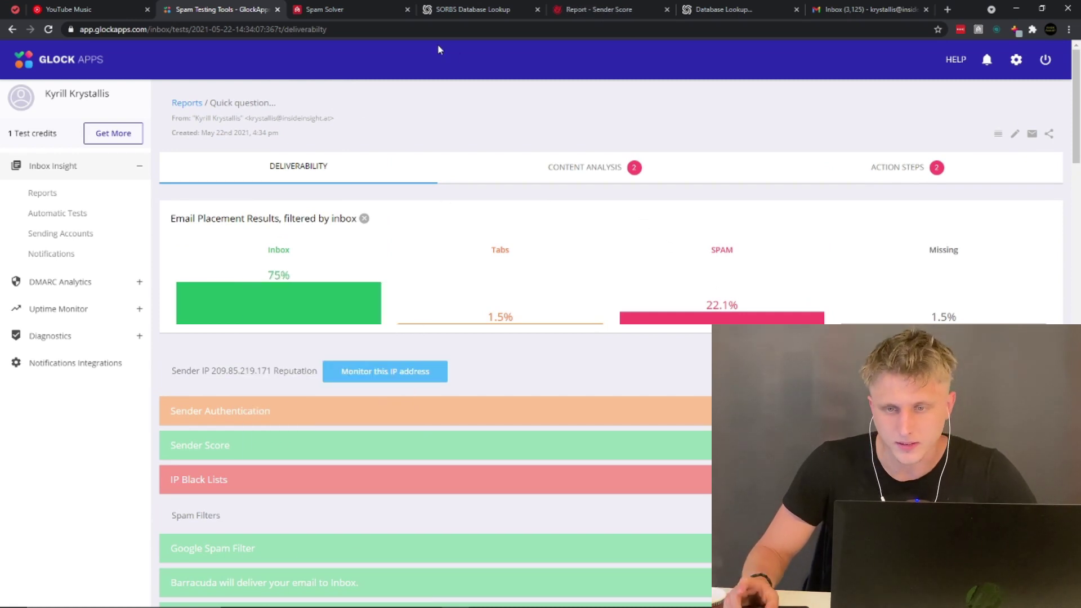
scroll(466, 169, down, 2)
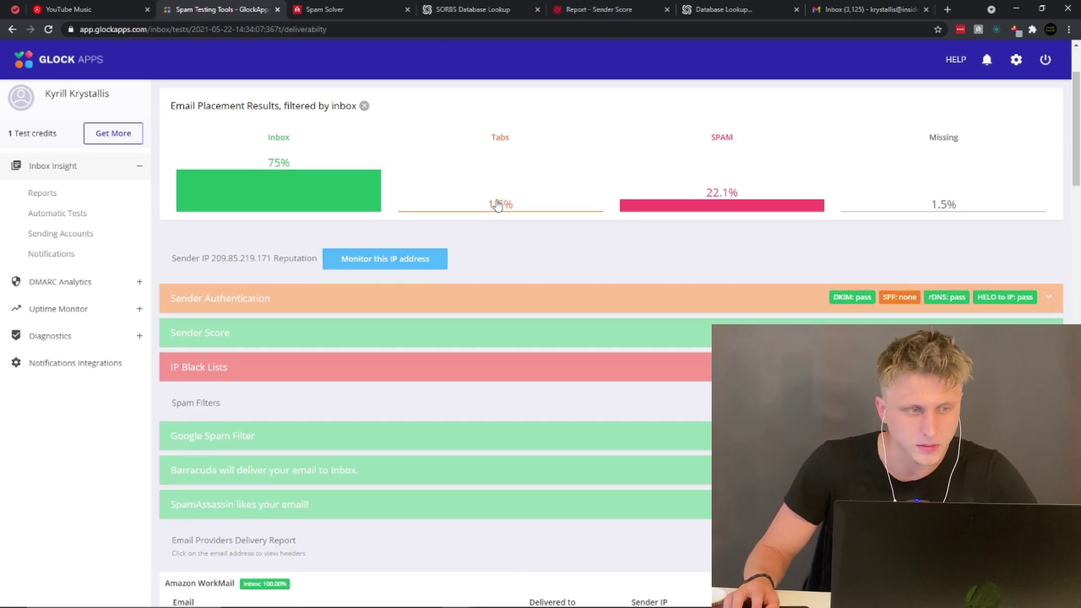
scroll(498, 206, down, 5)
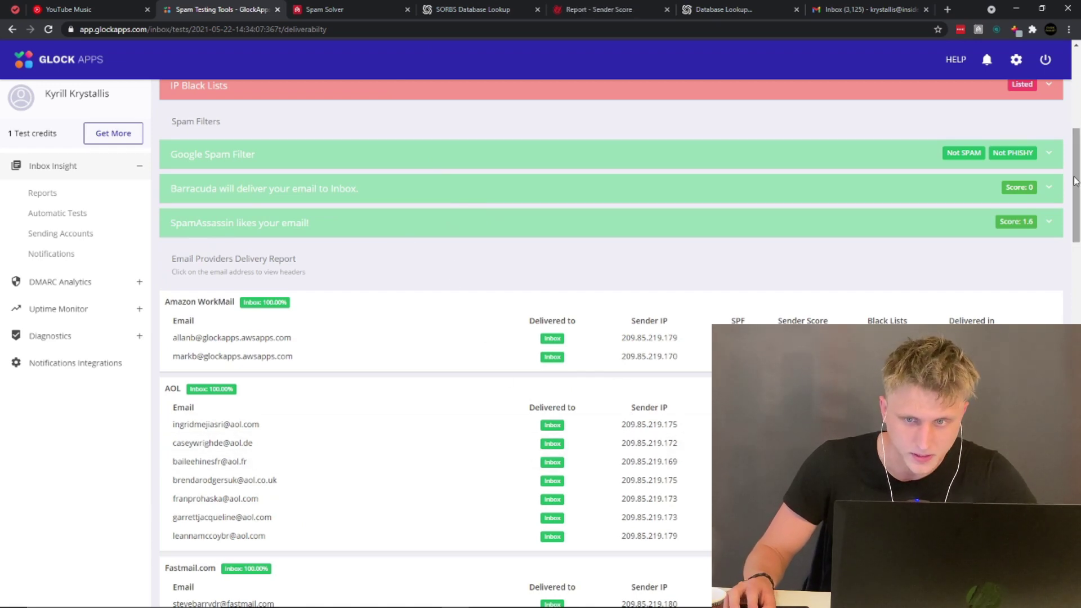
drag(1075, 180, 1075, 102)
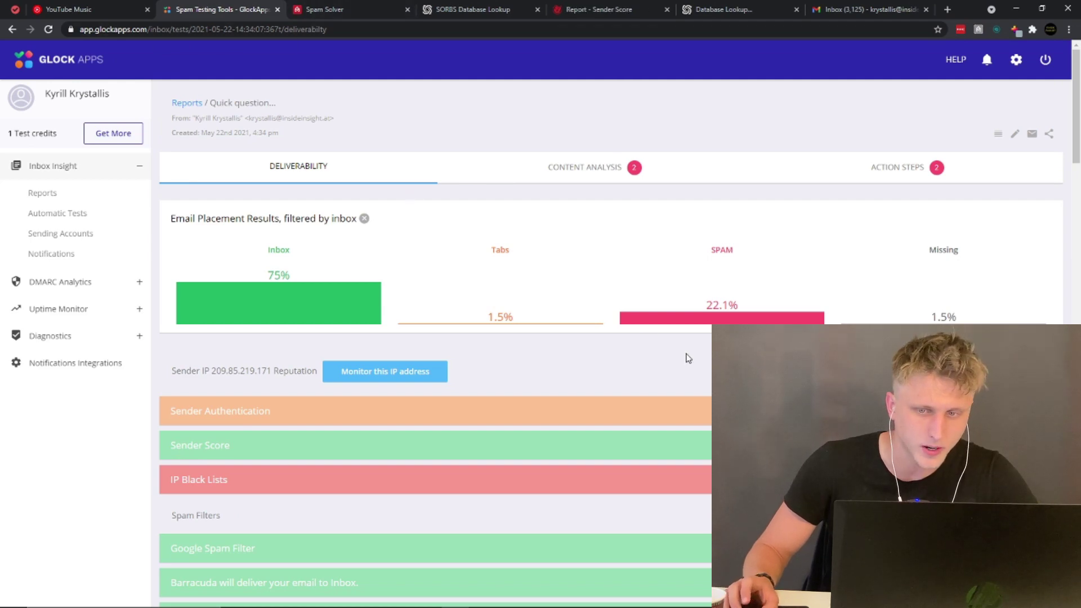
click(324, 9)
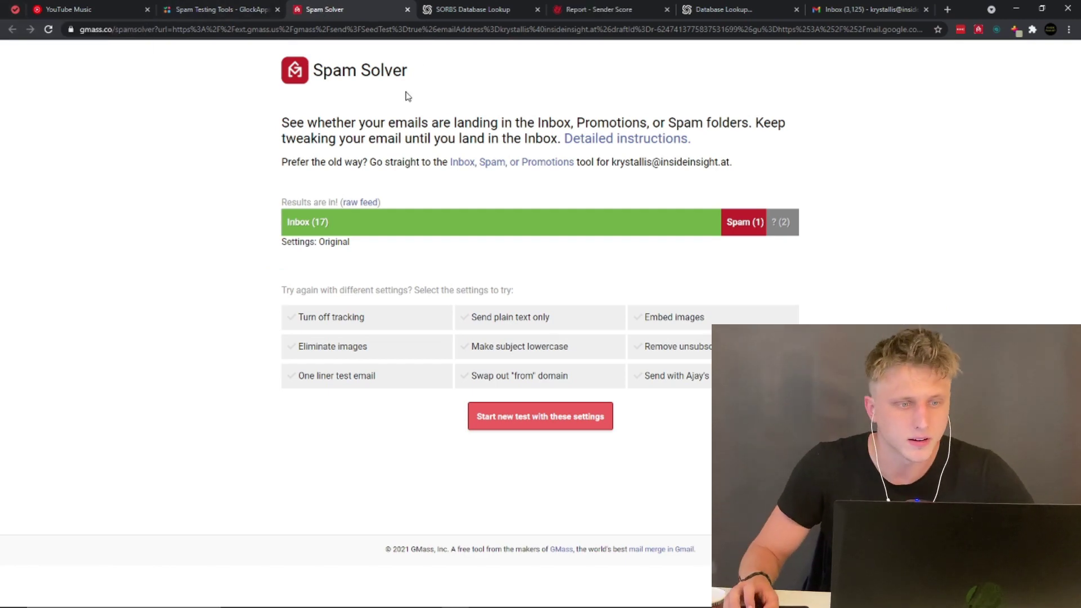
Open the Spam Solver raw feed of results in its own new tab
right_click(376, 202)
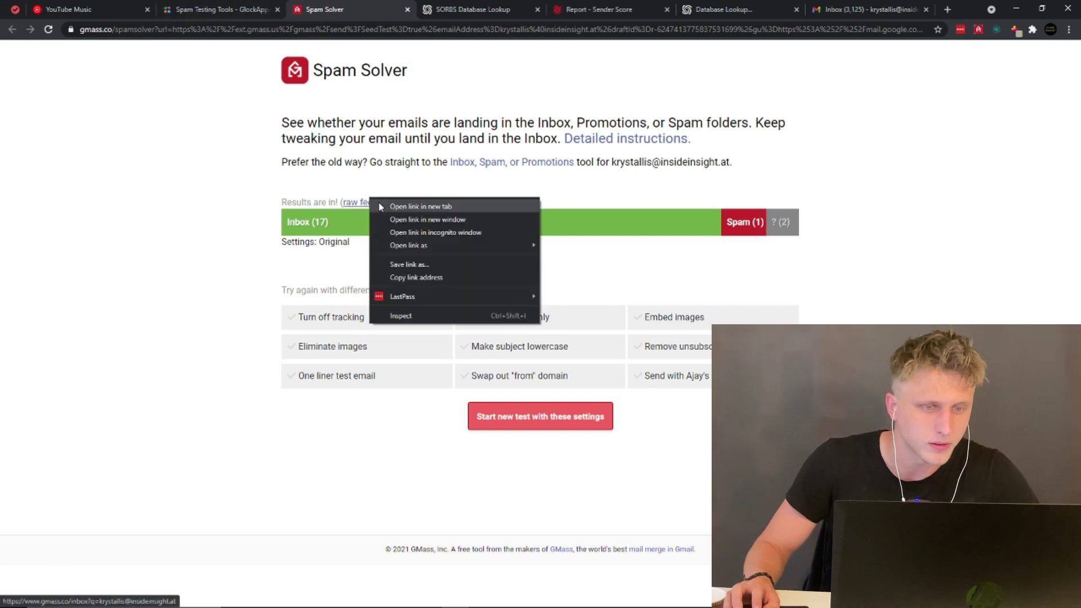
click(379, 206)
click(204, 6)
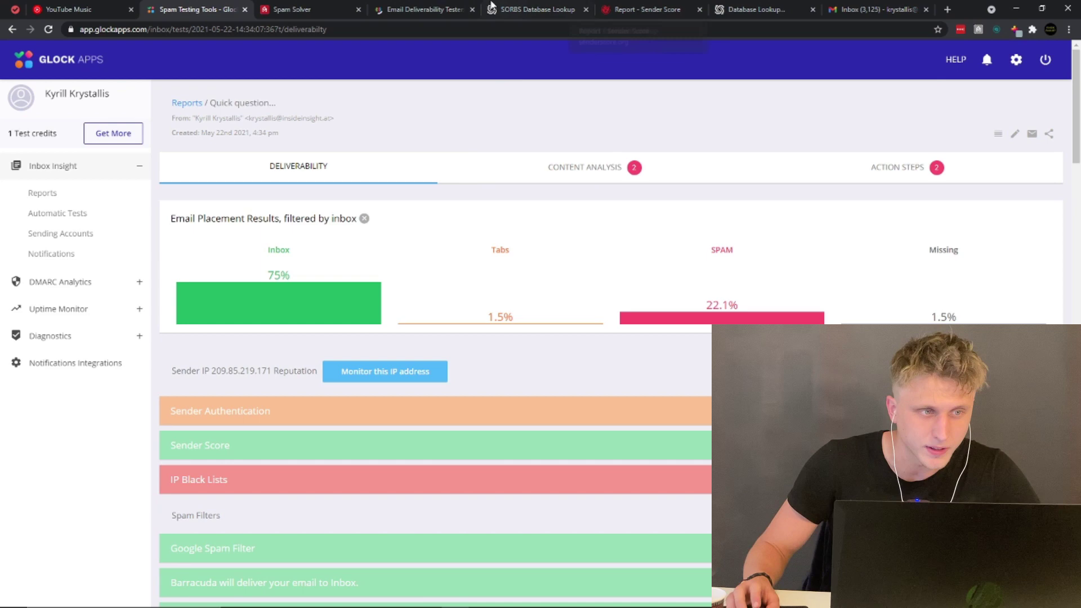
Minimize the Chrome window so YouTube Studio shows
click(76, 9)
click(181, 5)
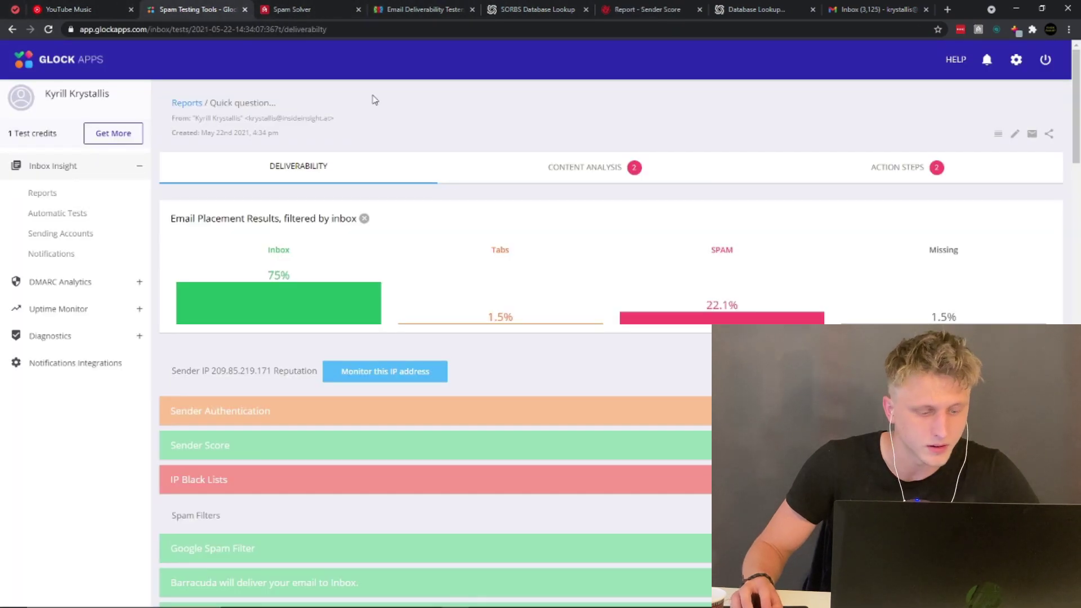
key(alt+space)
Hide the browser, then bring back the GlockApps report showing 75% inbox and 22.1% spam
key(n)
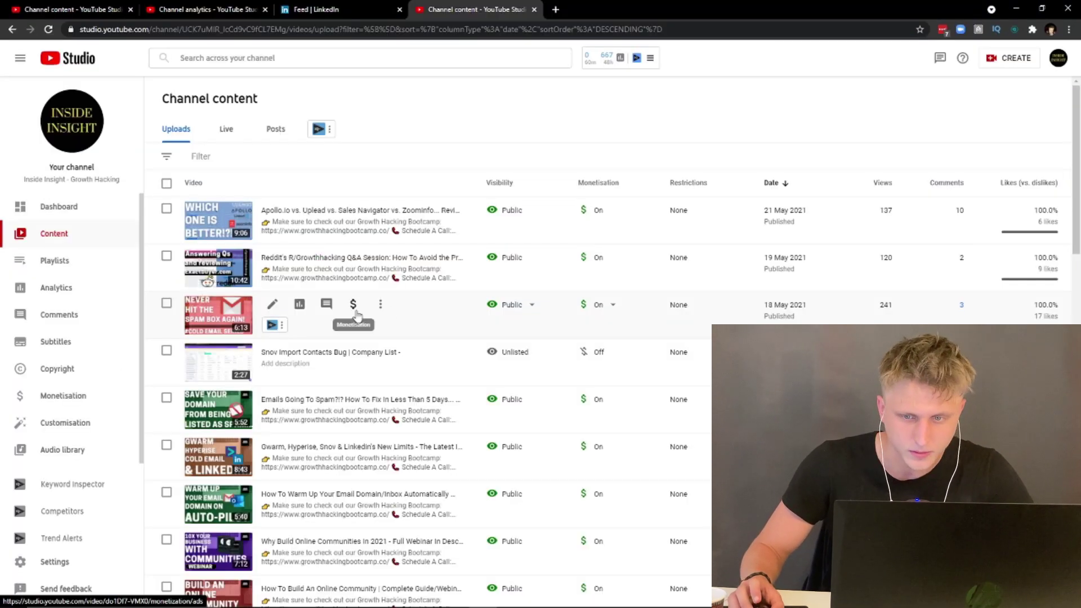
key(alt+Tab)
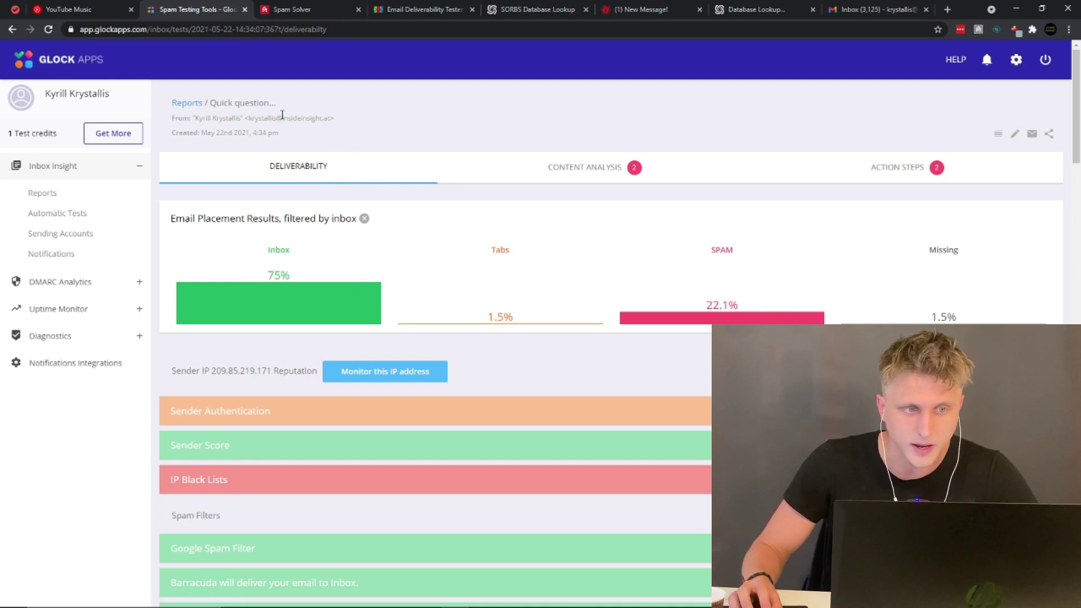
Highlight the sender domain in the report's From line, then switch to the Spam Solver results
drag(284, 117, 332, 118)
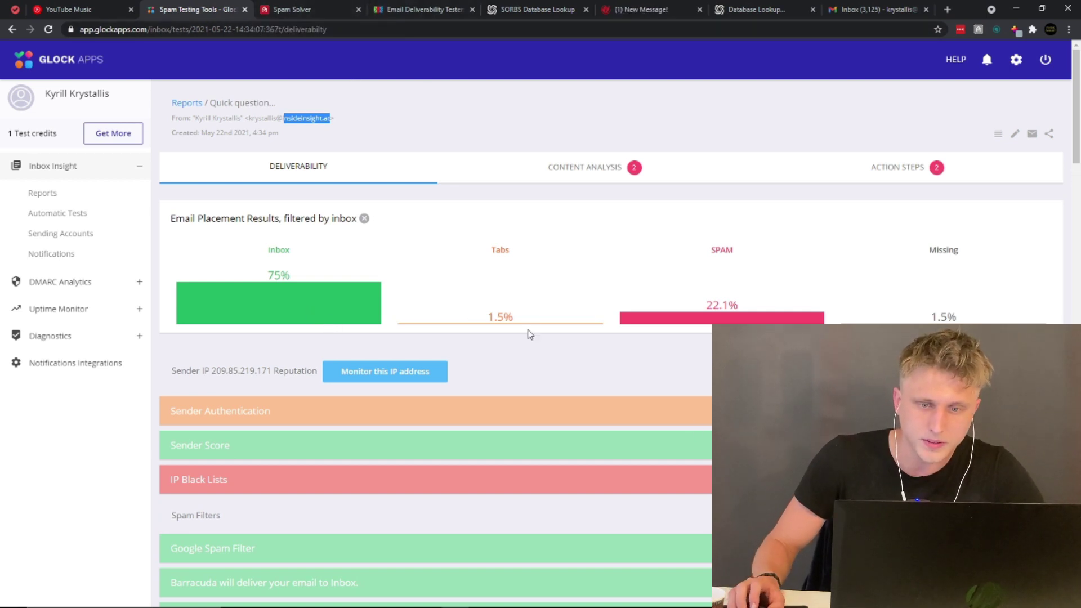
click(315, 9)
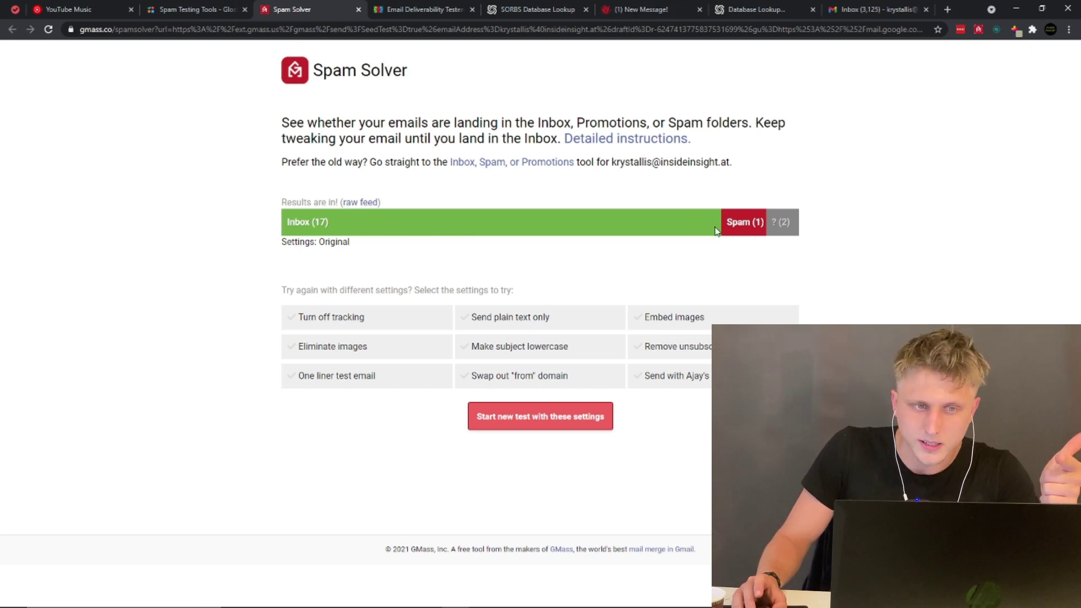
Check Spam Solver's 2 unknown-placement results, glance at the Deliverability Tester, and return to GlockApps
double_click(785, 224)
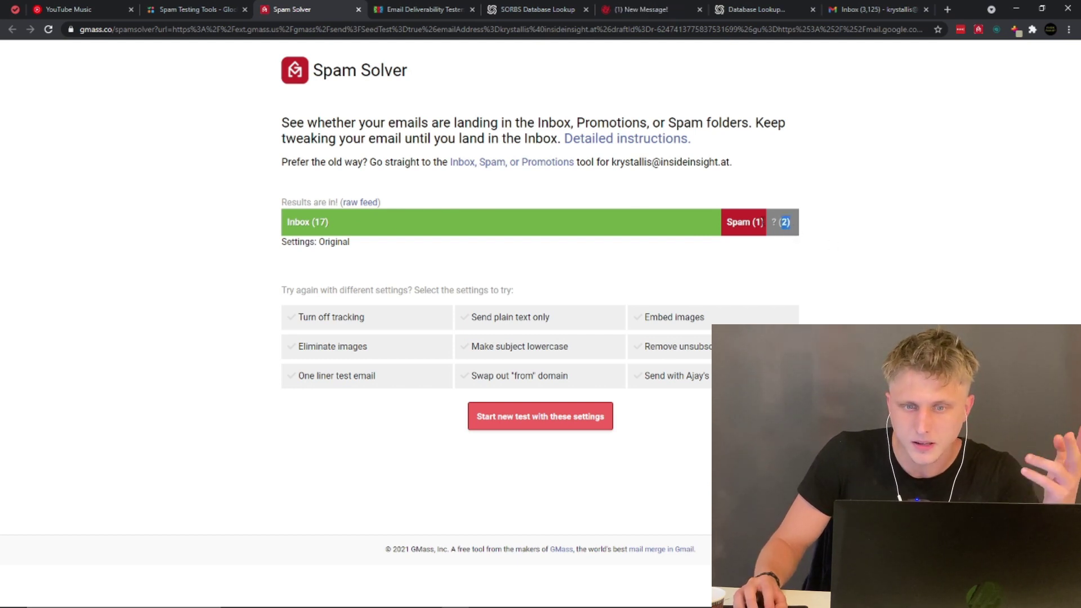
click(465, 7)
scroll(381, 328, down, 5)
key(ctrl+shift+Tab)
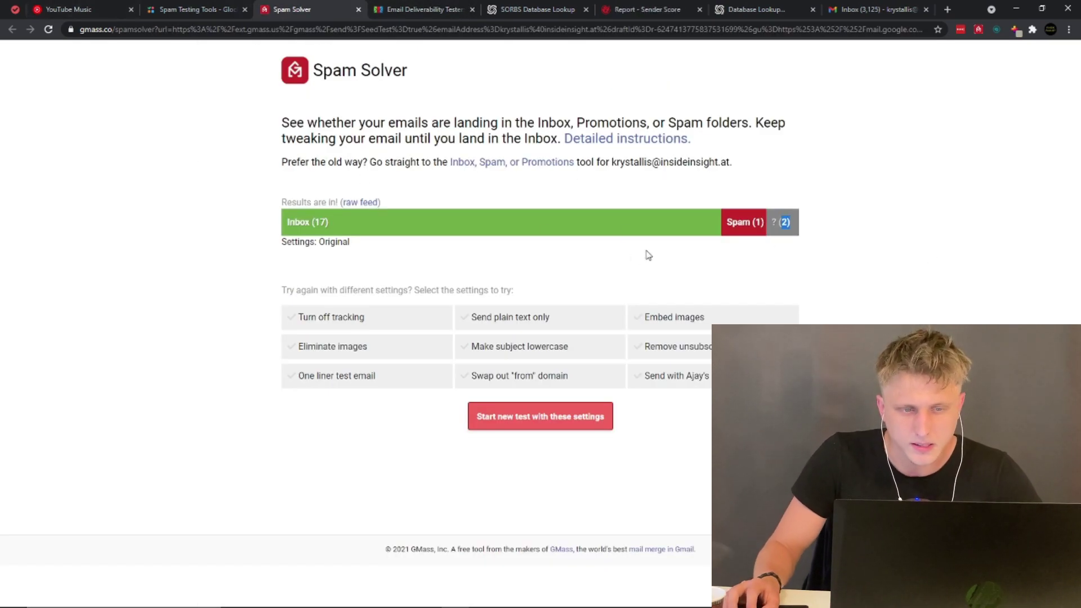
click(191, 9)
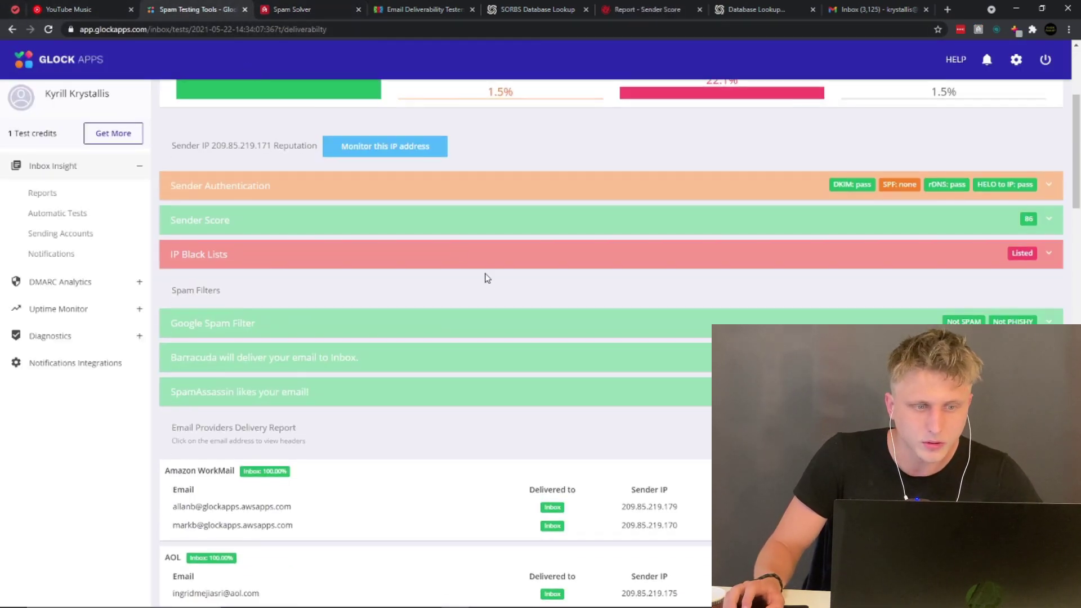
scroll(558, 323, up, 4)
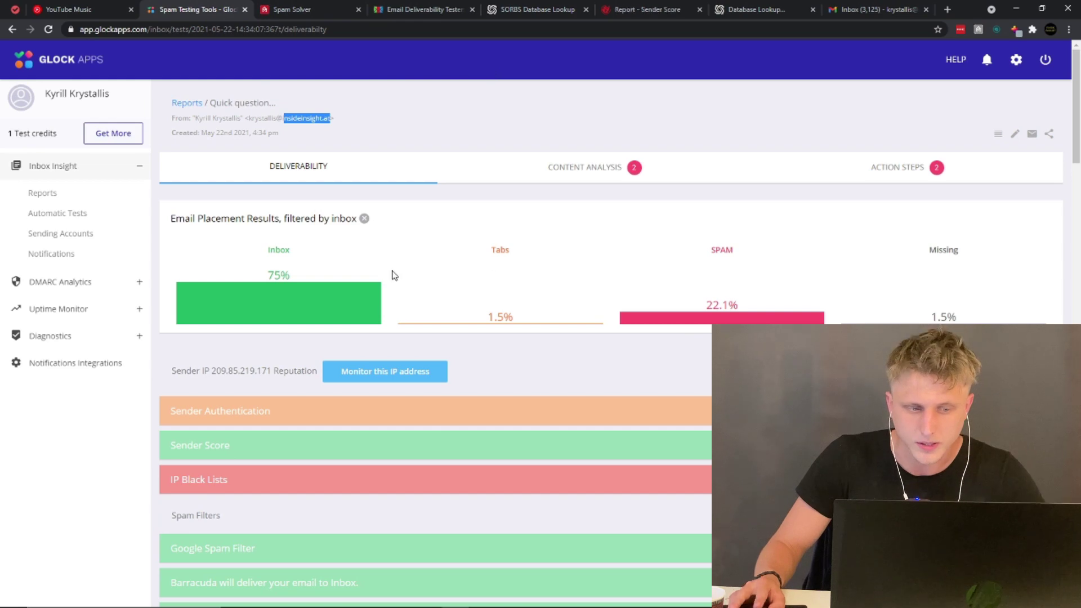
scroll(395, 270, down, 10)
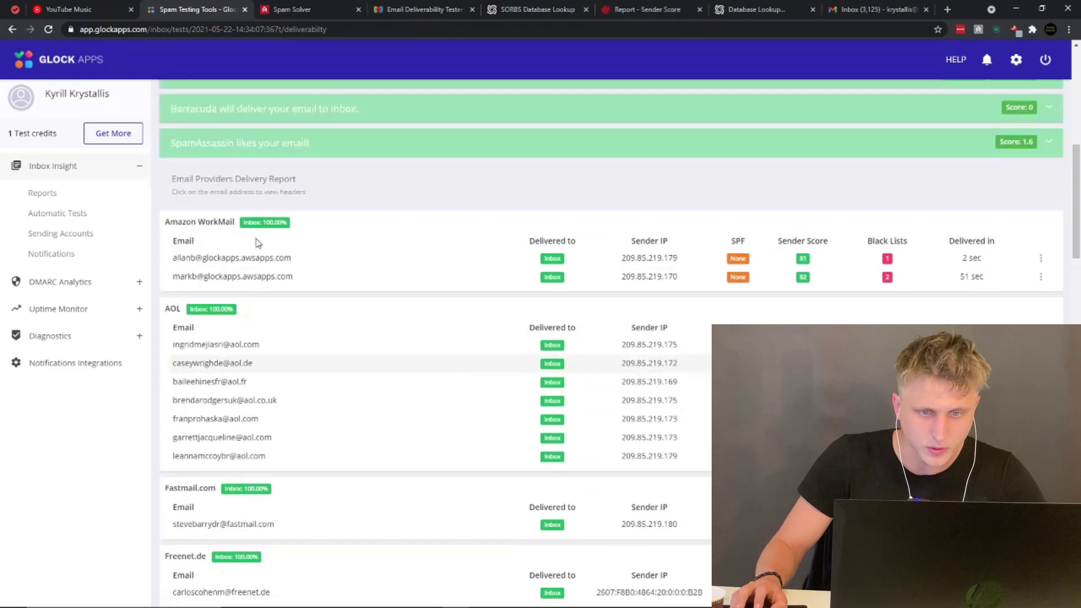
scroll(1078, 245, down, 3)
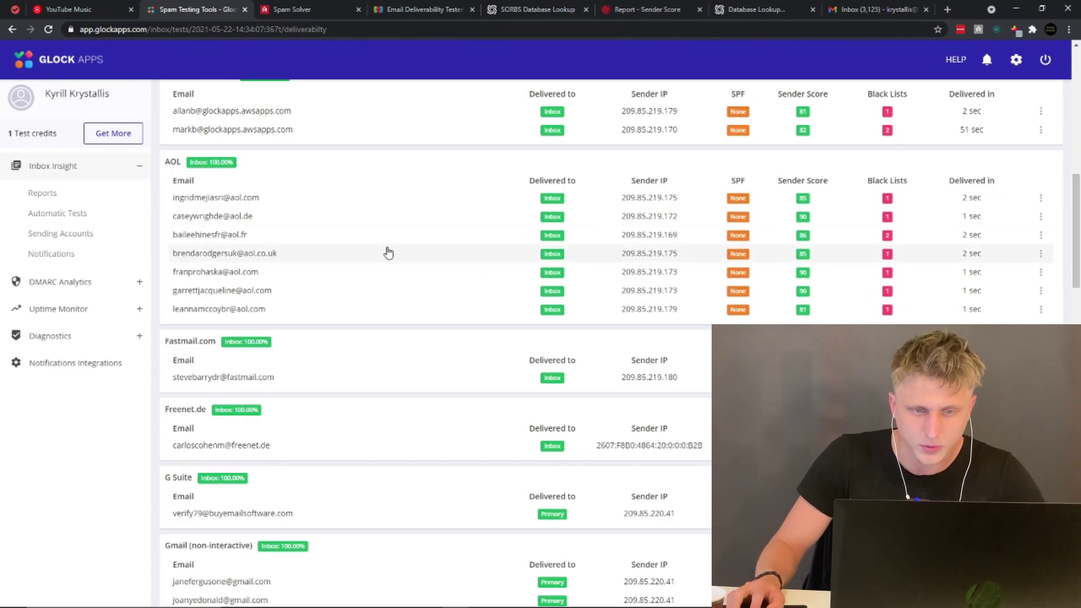
scroll(386, 248, up, 2)
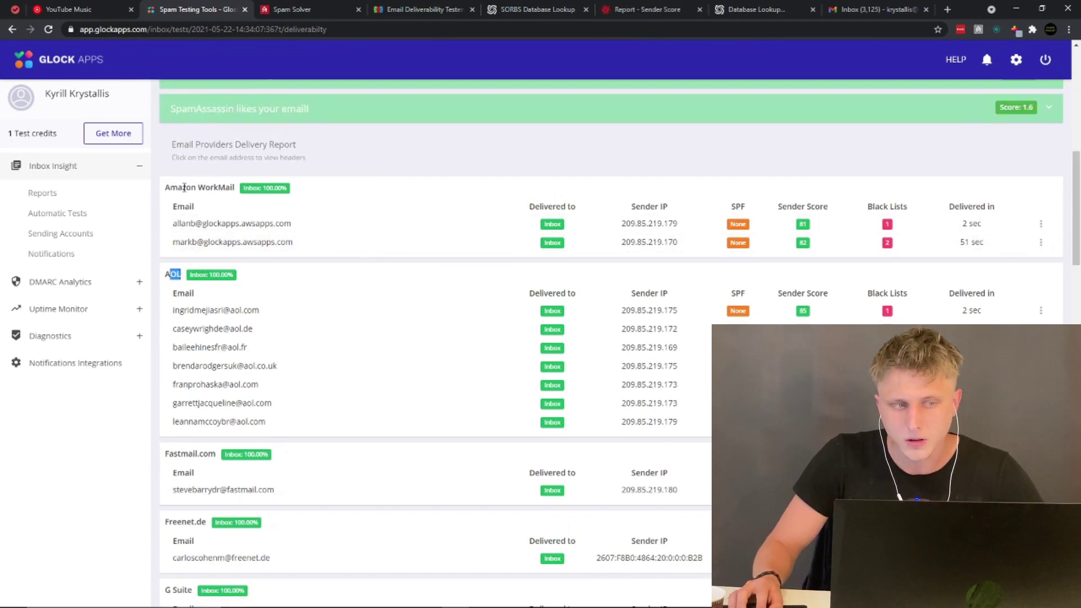
drag(192, 185, 235, 188)
scroll(198, 276, down, 3)
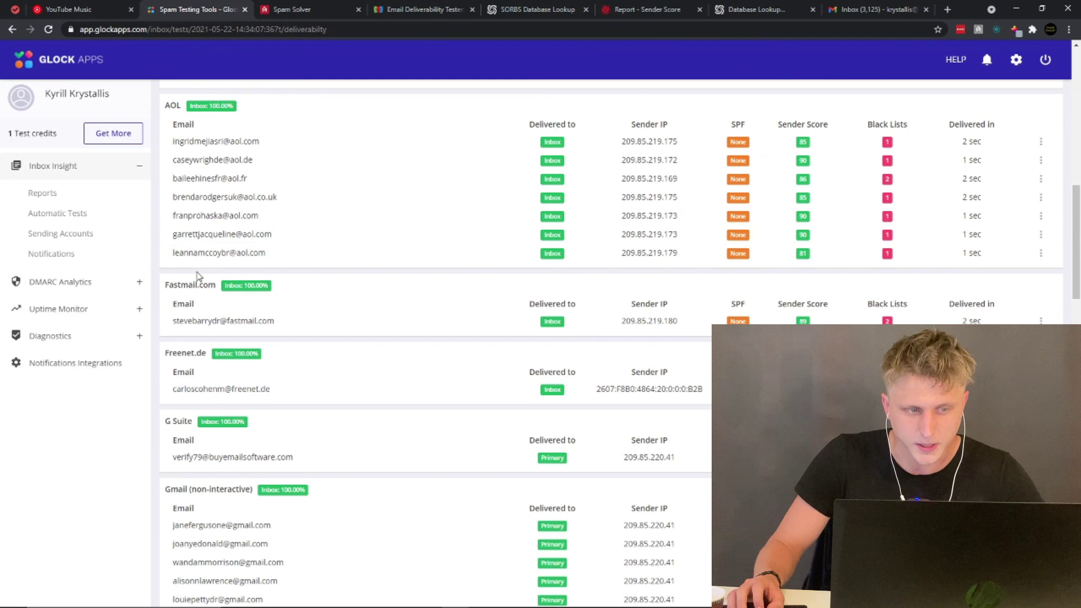
scroll(361, 335, down, 4)
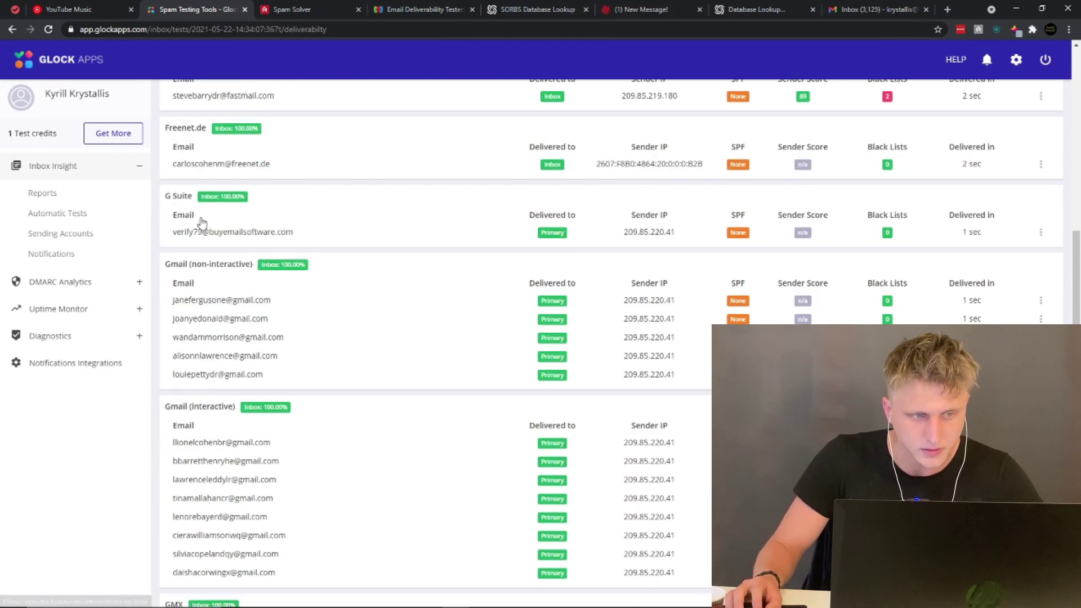
drag(184, 196, 188, 219)
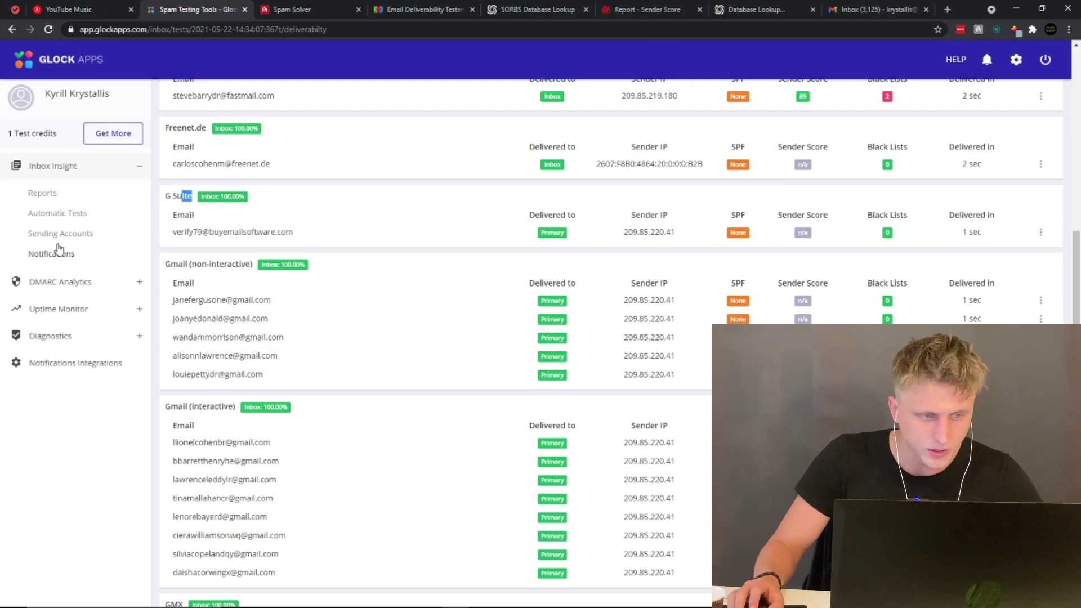
scroll(242, 320, down, 3)
scroll(242, 320, down, 10)
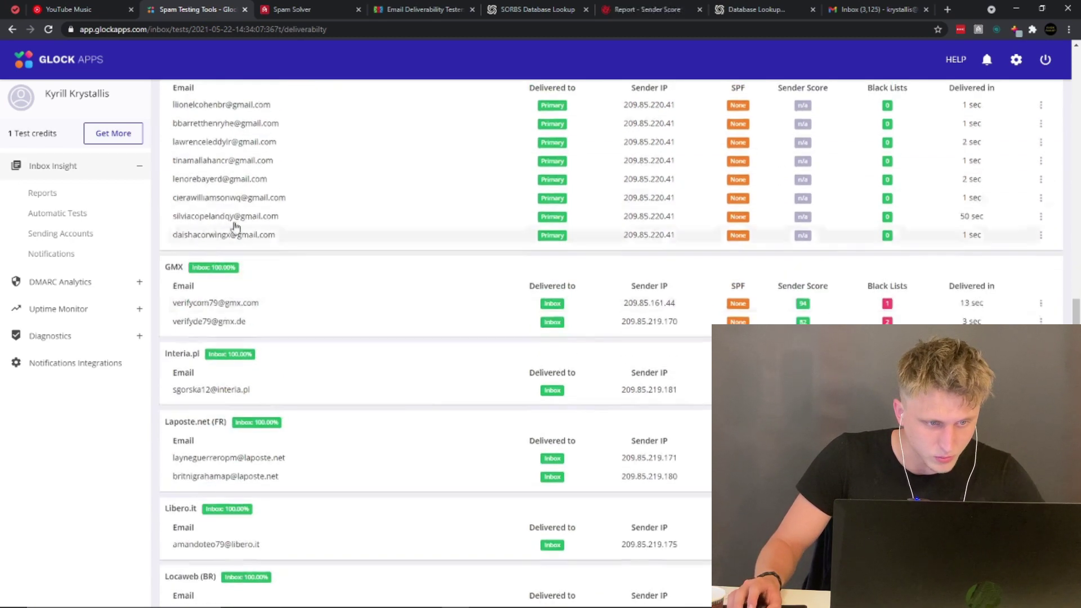
scroll(193, 341, down, 8)
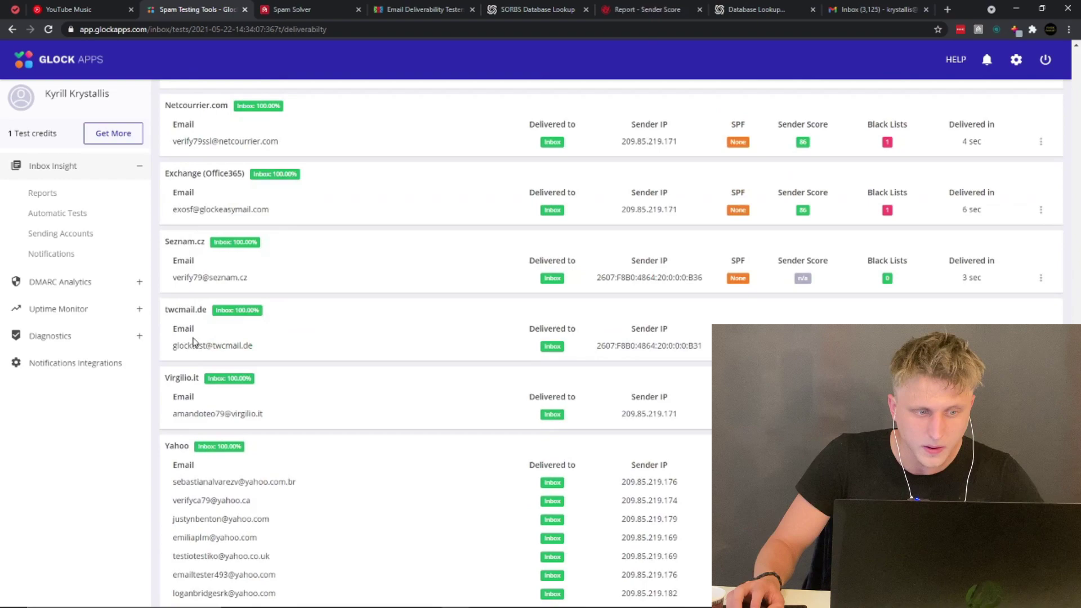
scroll(194, 343, up, 12)
scroll(198, 329, up, 15)
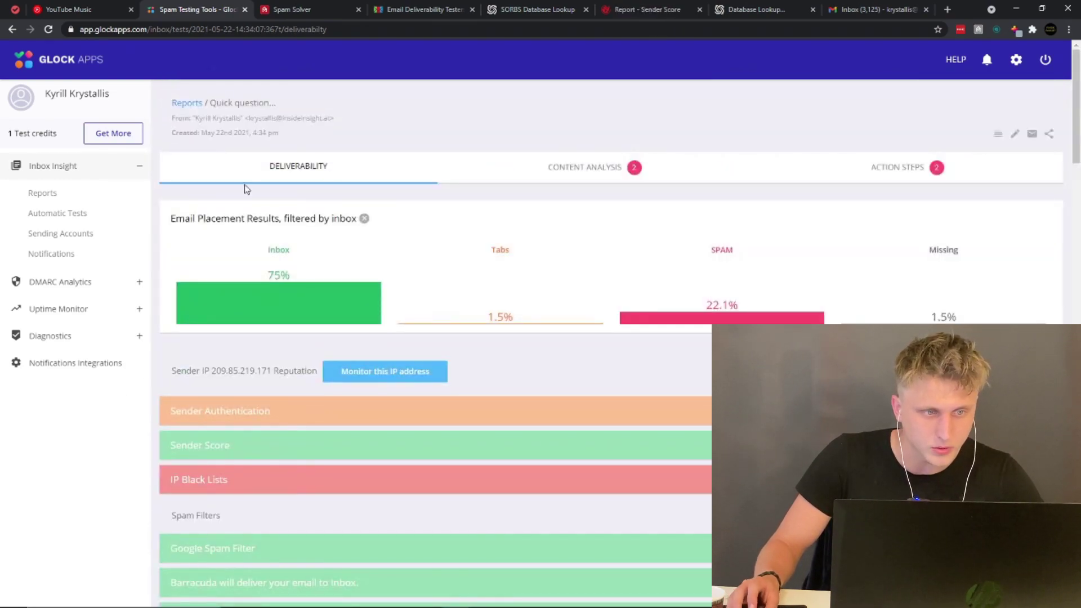
scroll(312, 282, down, 4)
scroll(360, 259, up, 5)
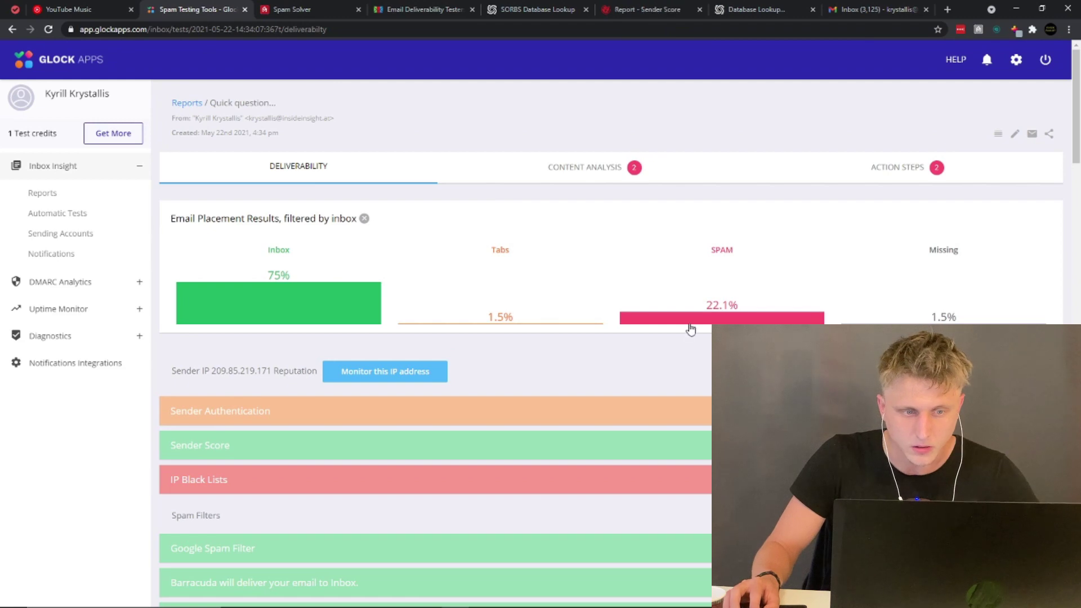
scroll(511, 246, down, 10)
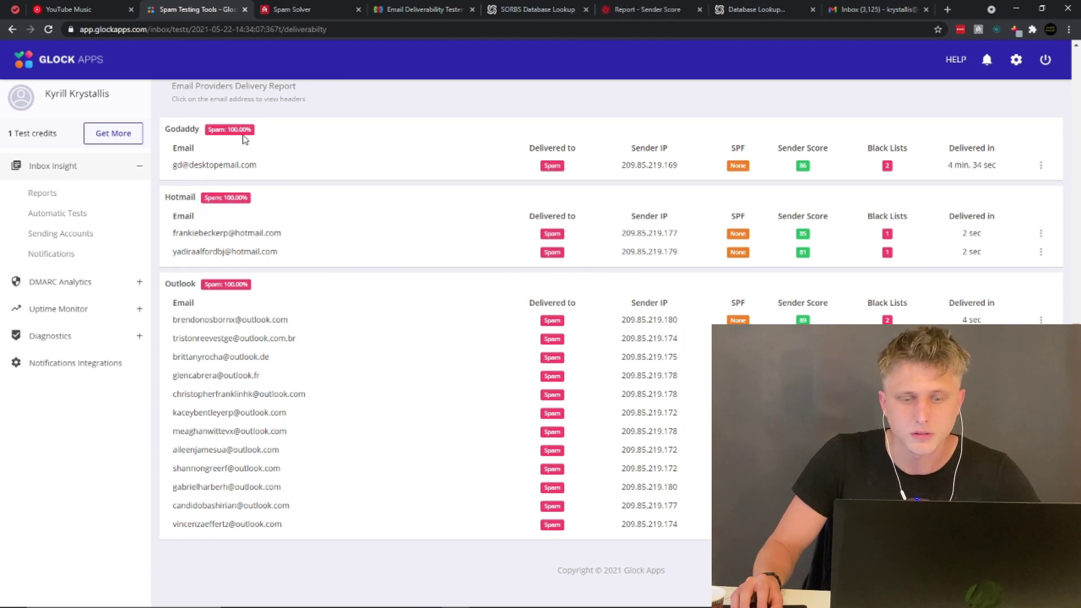
scroll(316, 213, up, 5)
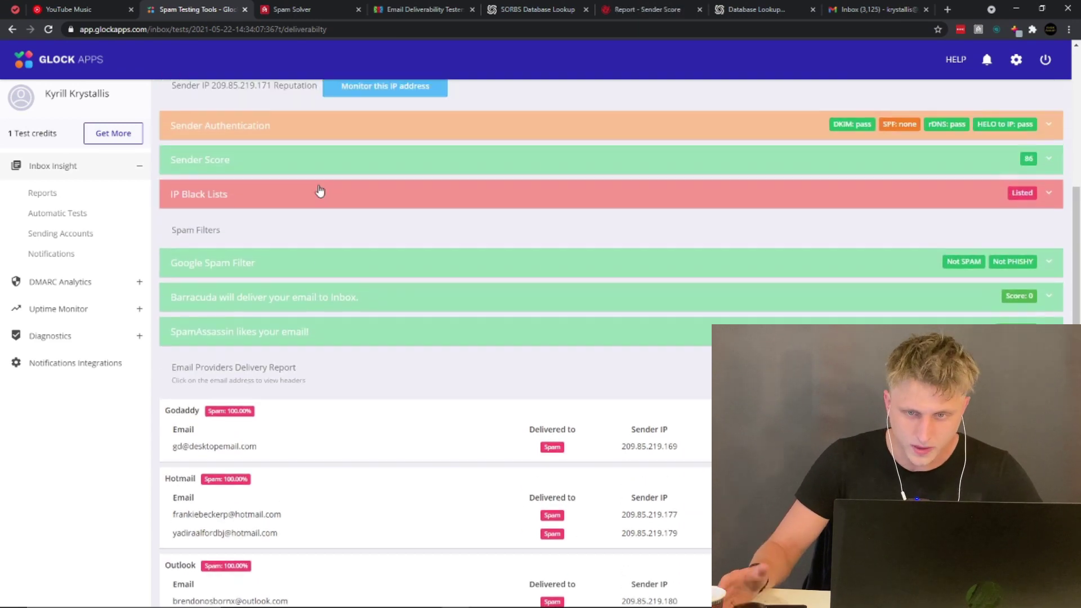
scroll(319, 192, up, 5)
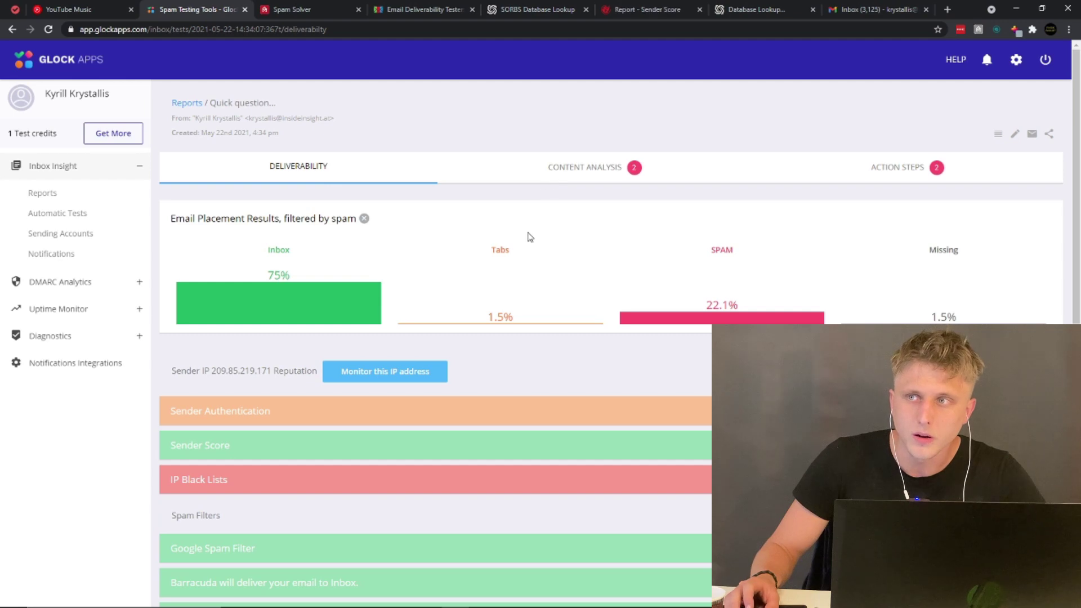
scroll(523, 267, down, 9)
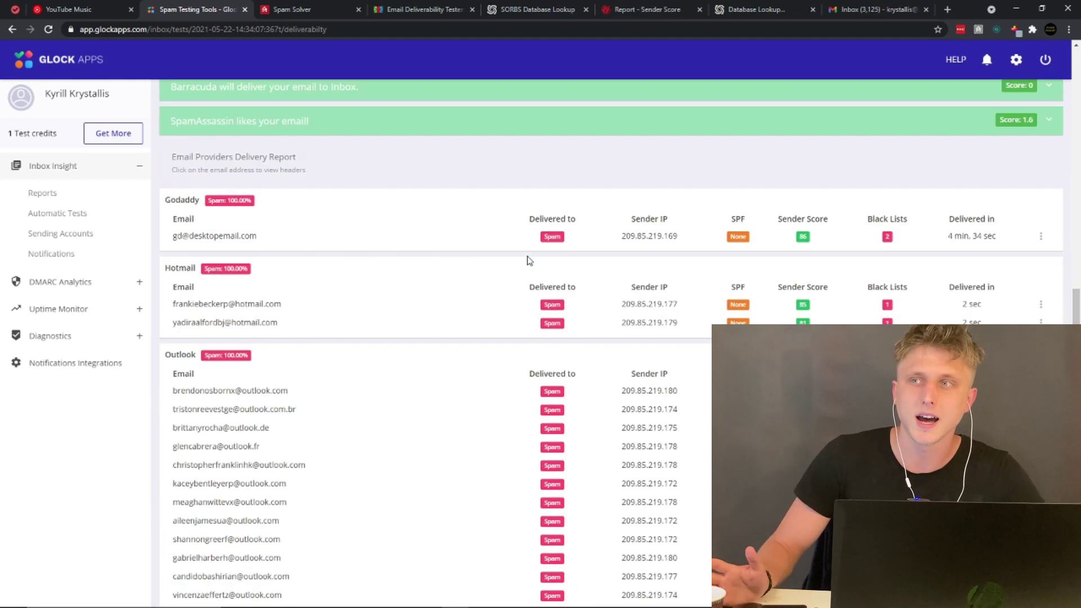
scroll(526, 264, up, 5)
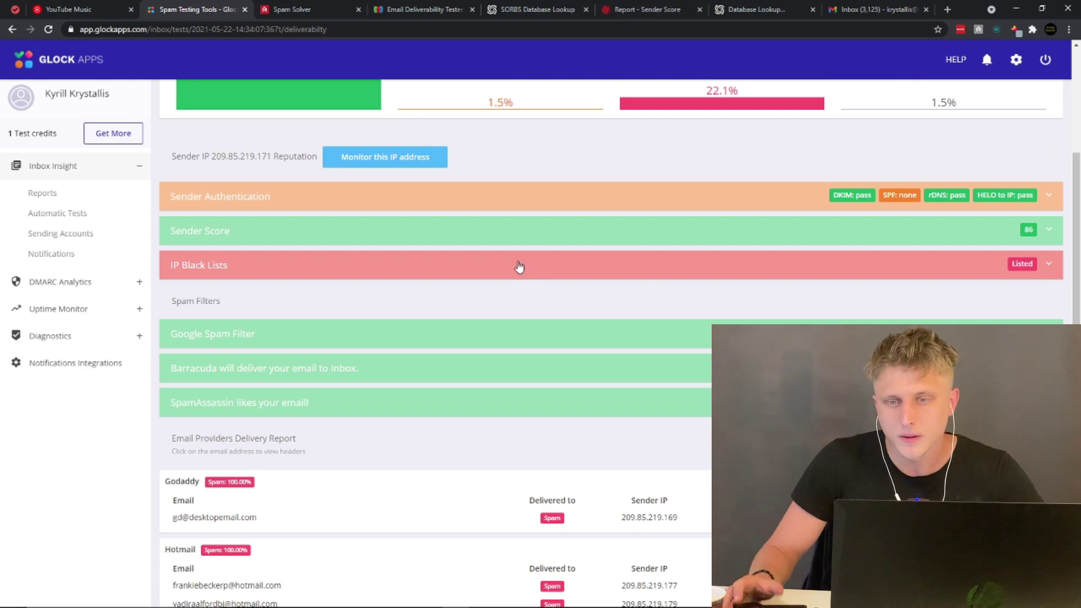
scroll(521, 268, up, 4)
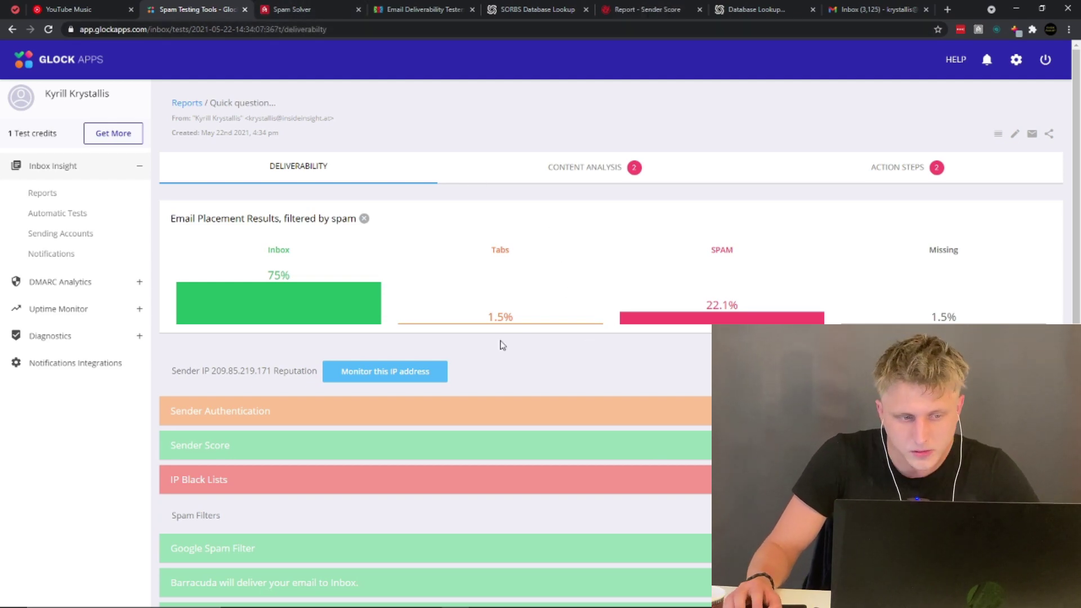
scroll(499, 333, down, 8)
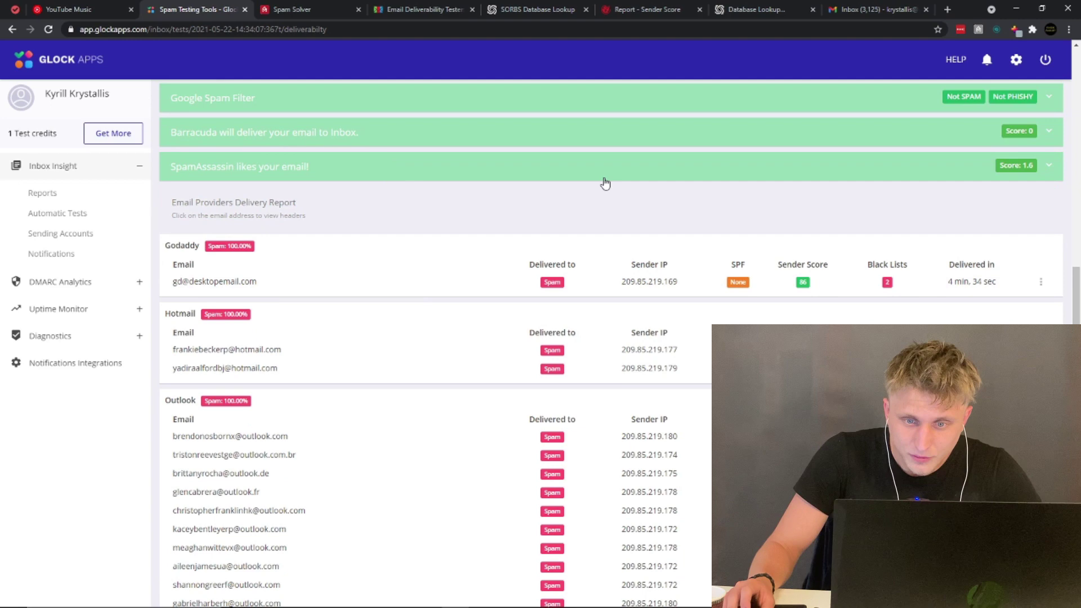
scroll(357, 352, down, 2)
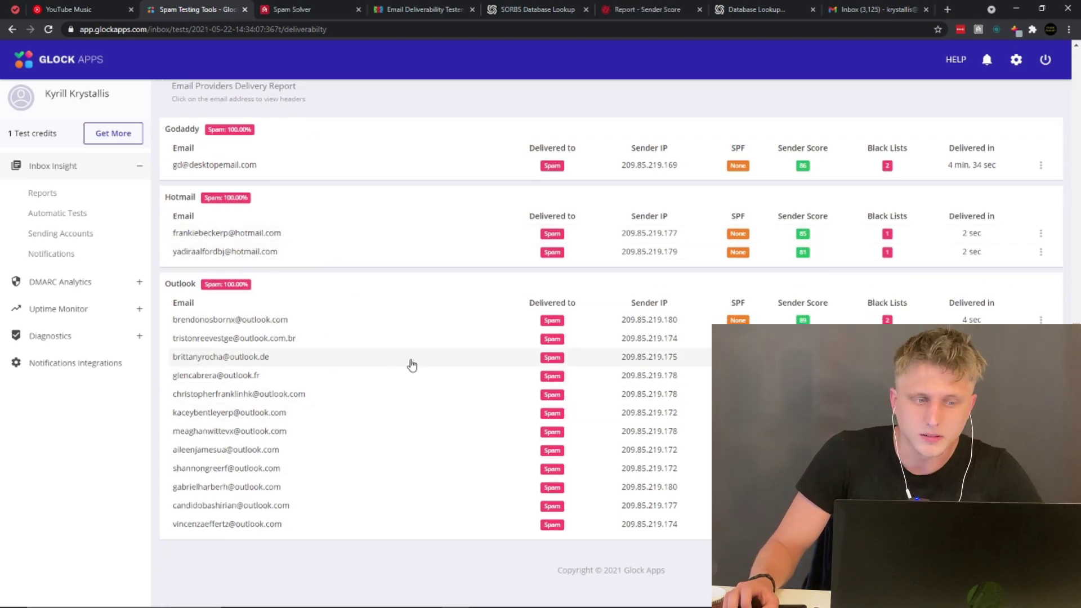
scroll(521, 347, up, 4)
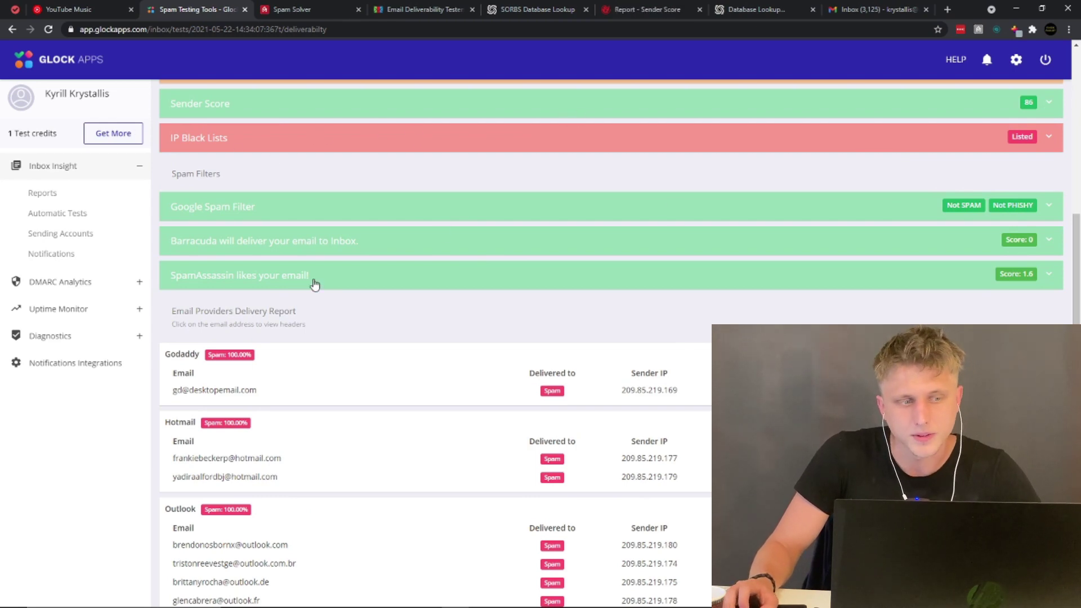
scroll(304, 276, up, 4)
scroll(481, 159, up, 2)
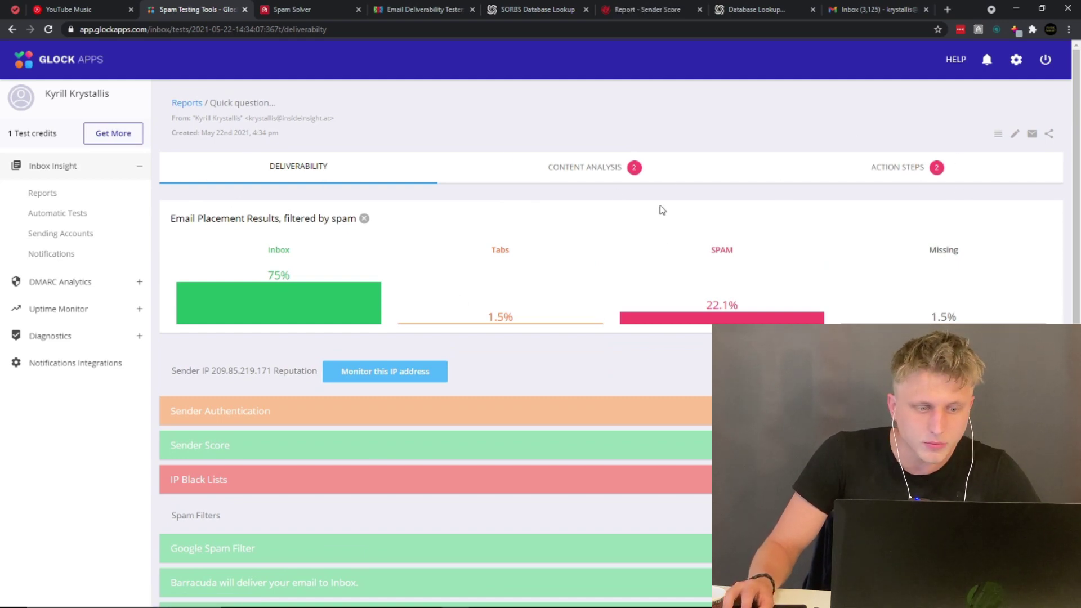
scroll(458, 217, down, 4)
scroll(459, 217, up, 4)
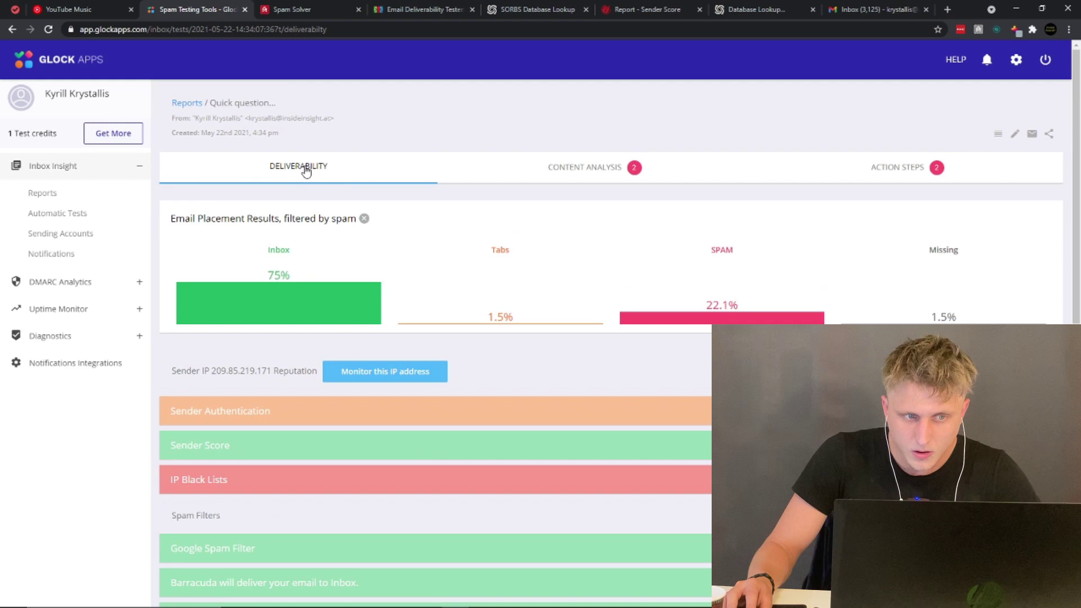
Browse the Content Analysis and Action Steps tabs, then expand IP Black Lists showing problems.dnsbl.sorbs.net
click(619, 175)
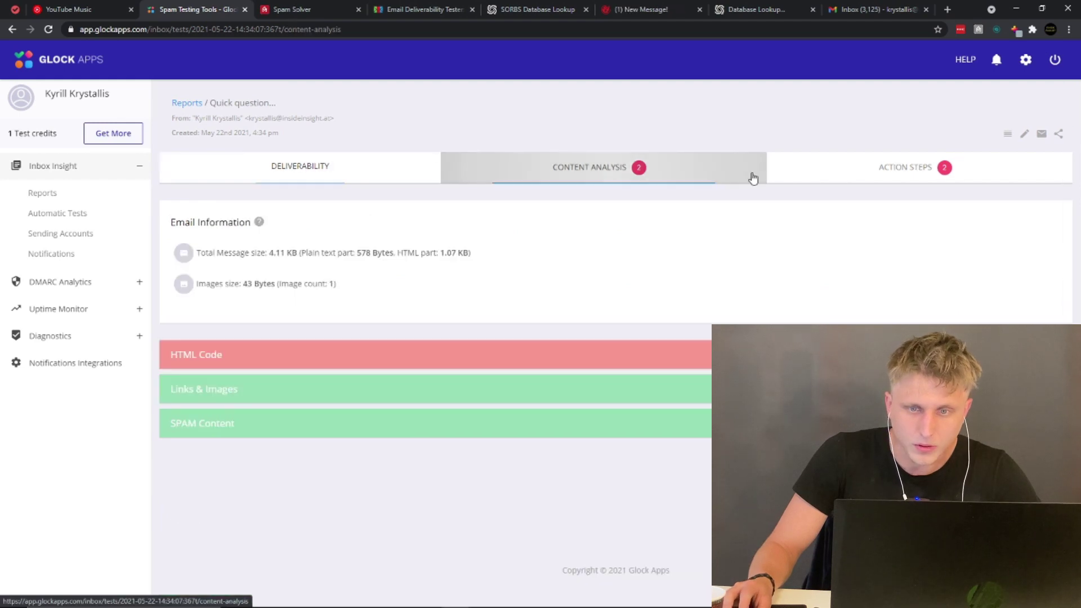
click(259, 179)
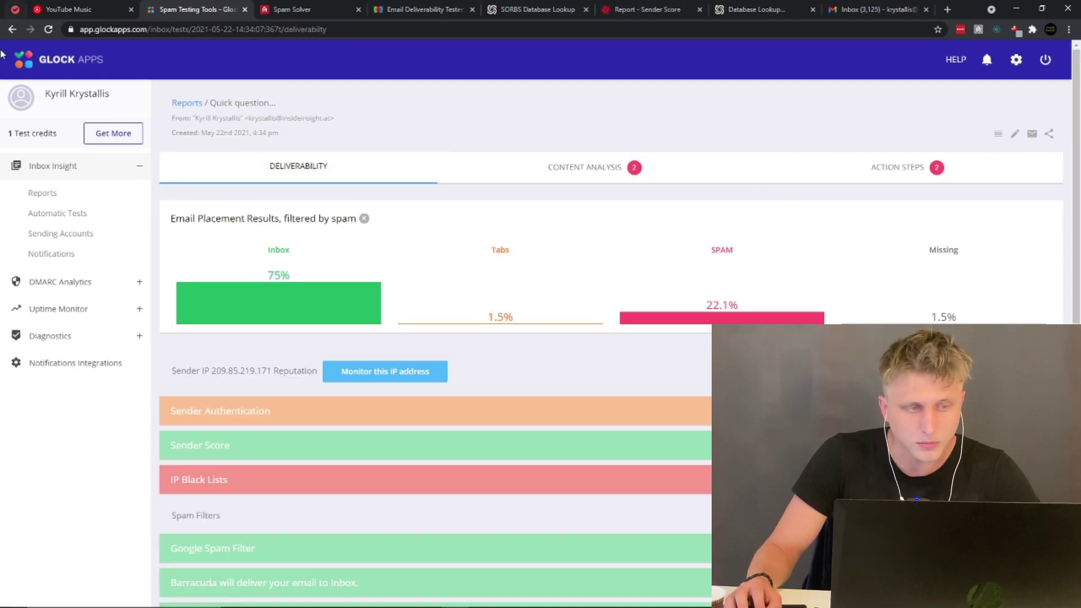
click(897, 167)
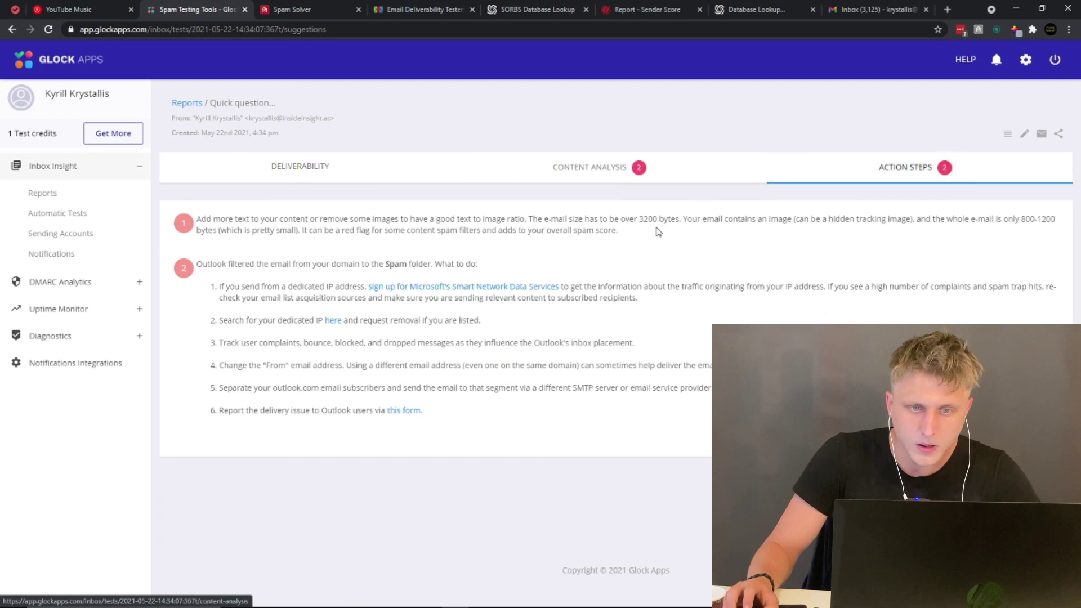
click(265, 176)
click(526, 170)
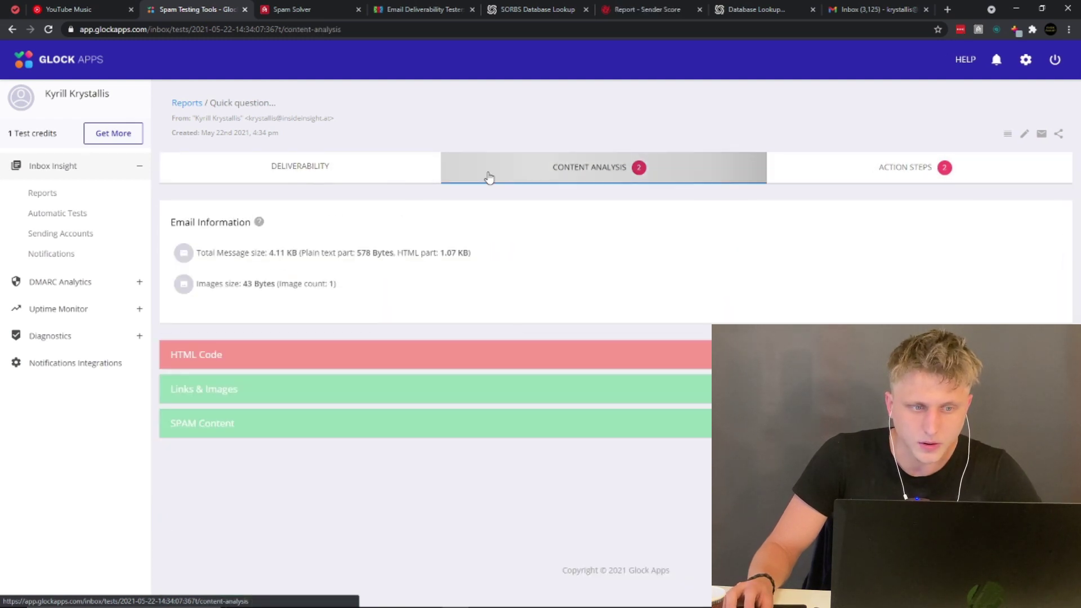
click(310, 167)
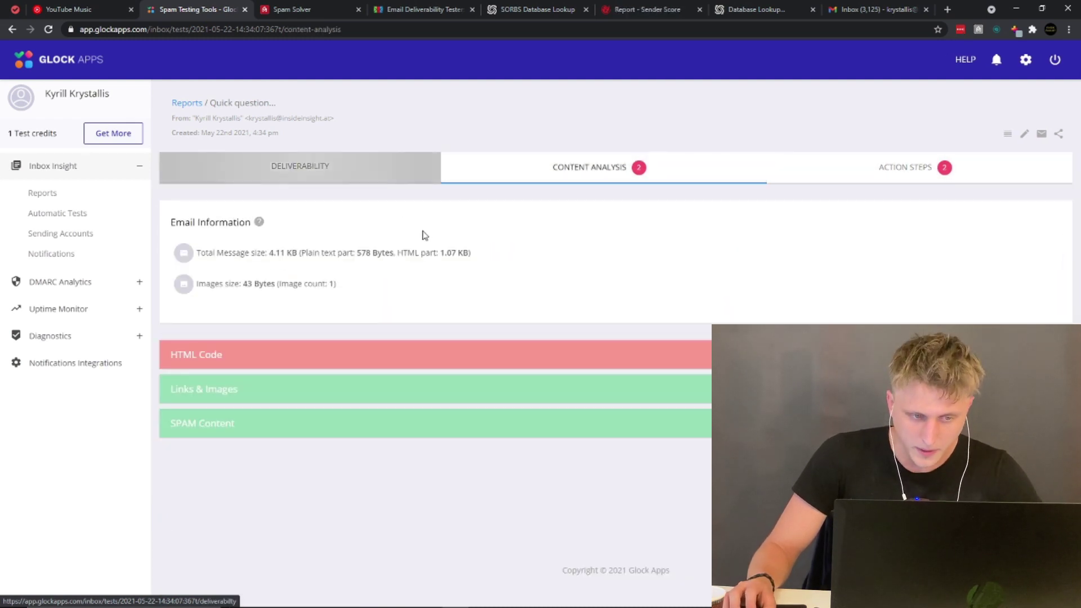
scroll(449, 323, down, 3)
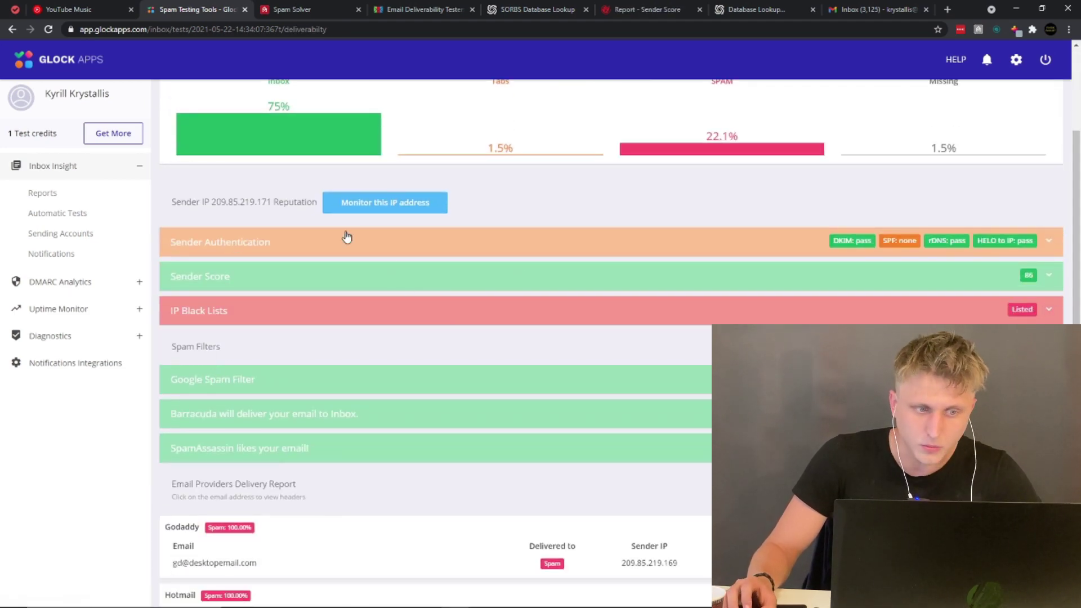
click(281, 311)
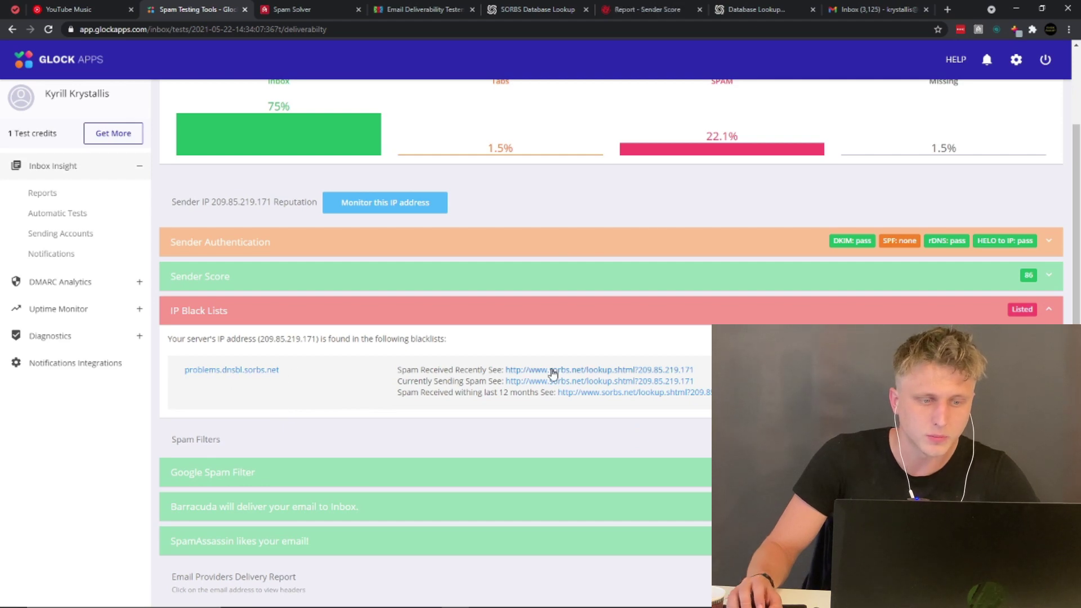
click(685, 5)
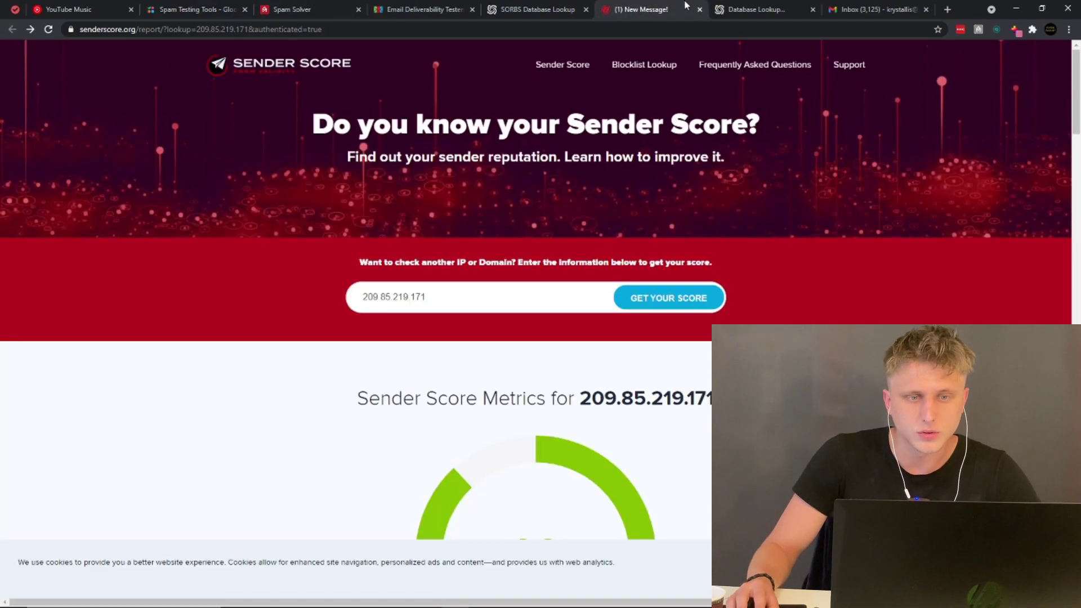
scroll(632, 356, down, 4)
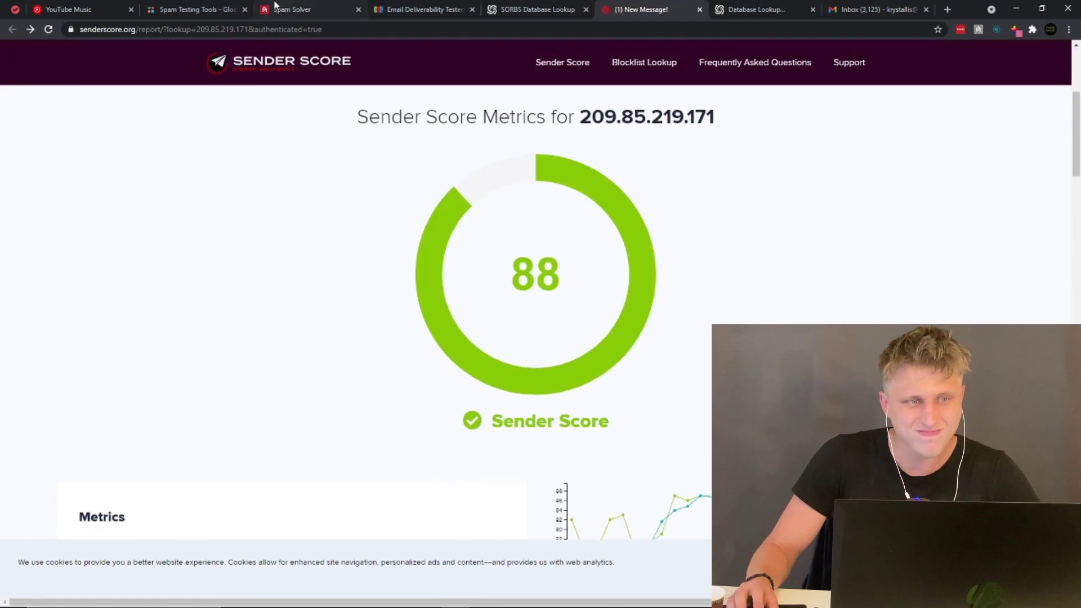
click(193, 9)
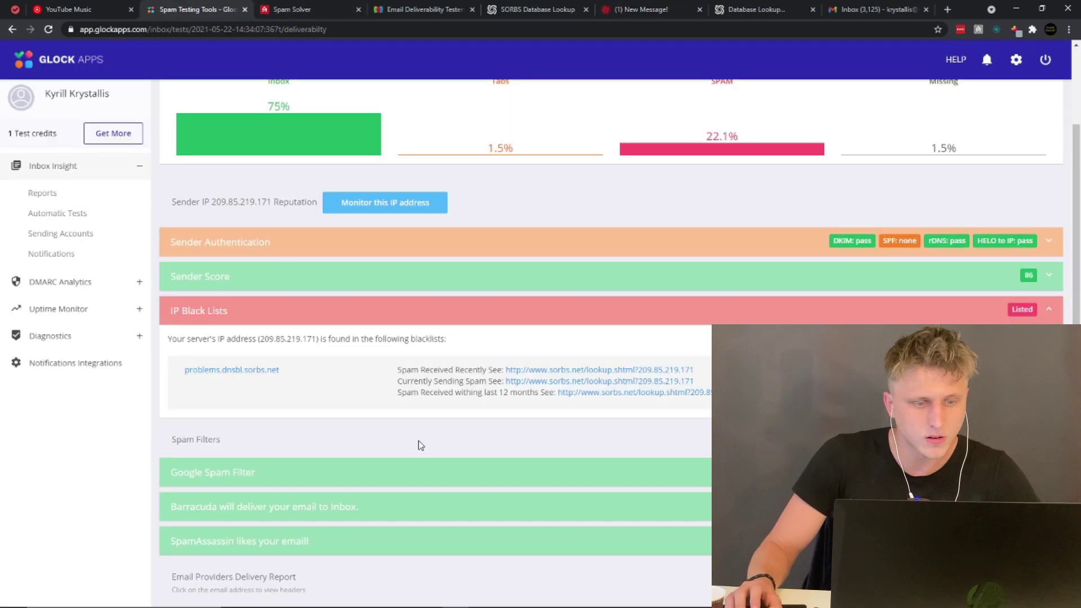
triple_click(232, 371)
click(296, 402)
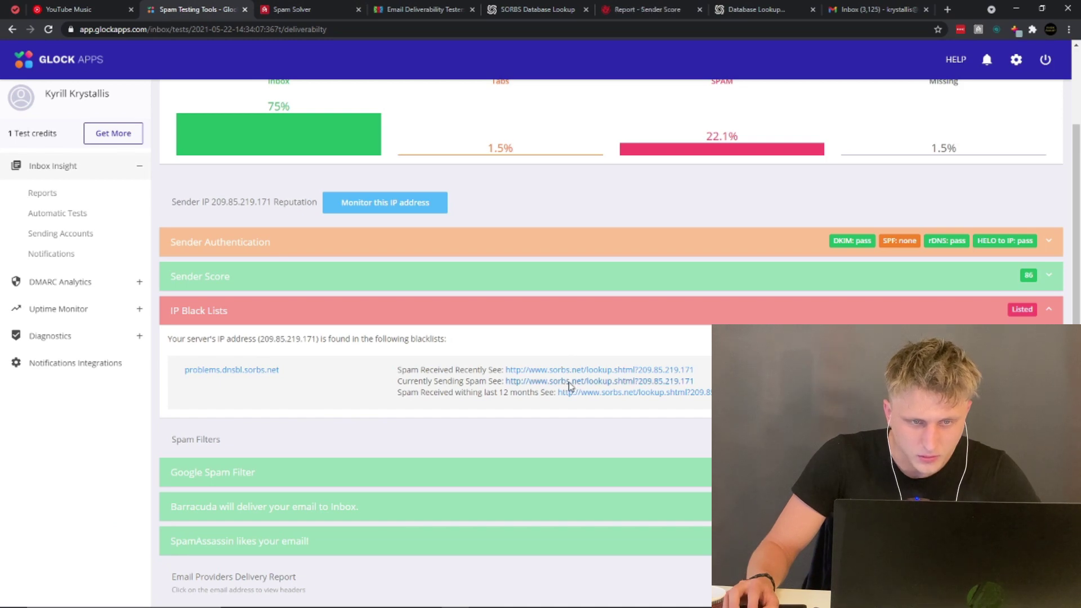
Run the SORBS database check for 209.85.219.171, entering the CAPTCHA verification code
click(569, 382)
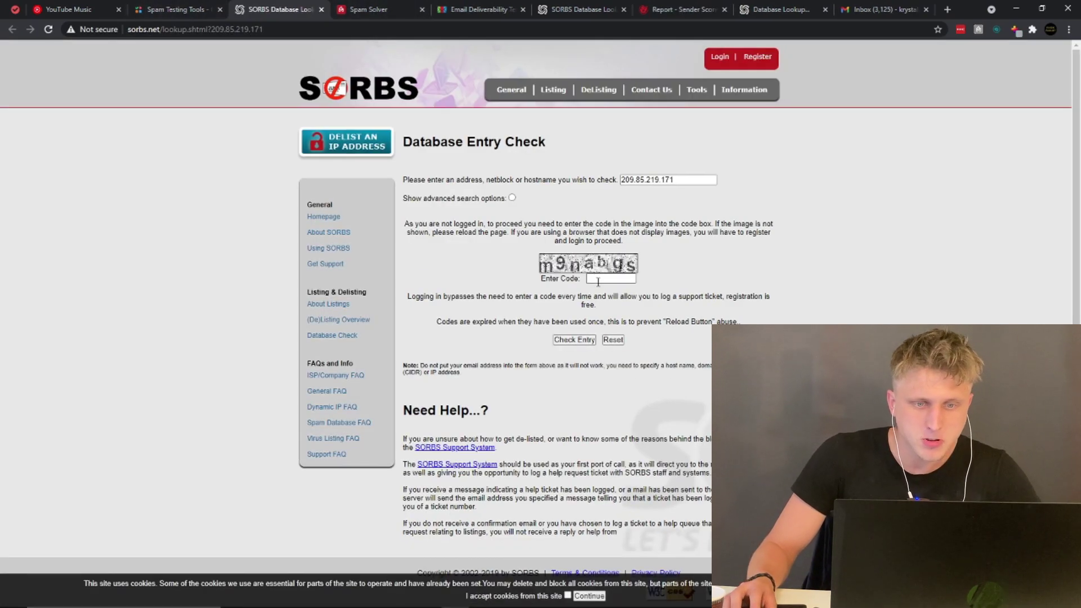
click(605, 278)
text(m9)
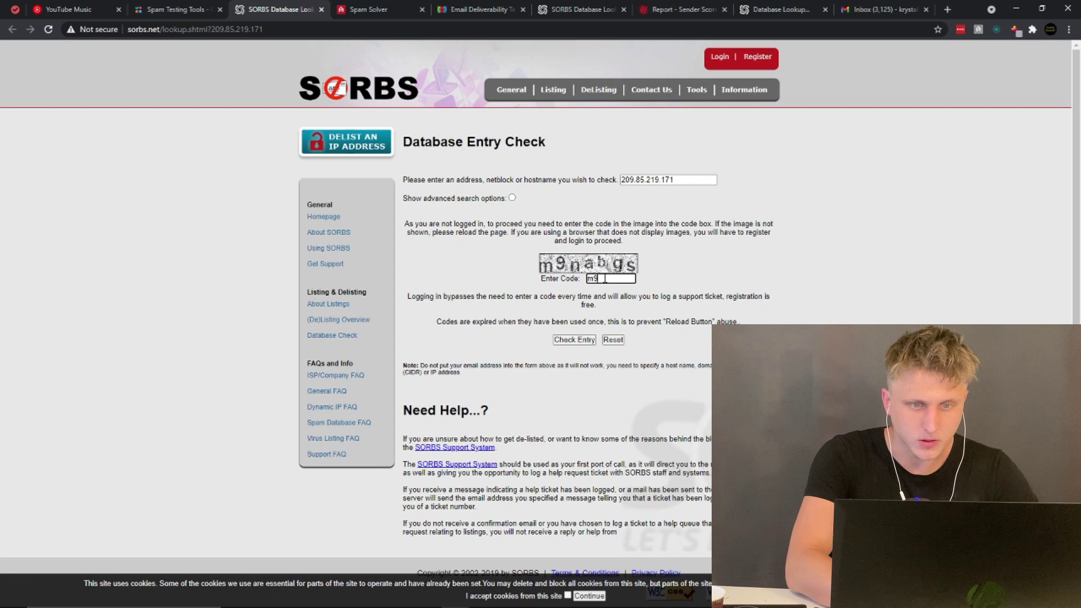
text(nabgs)
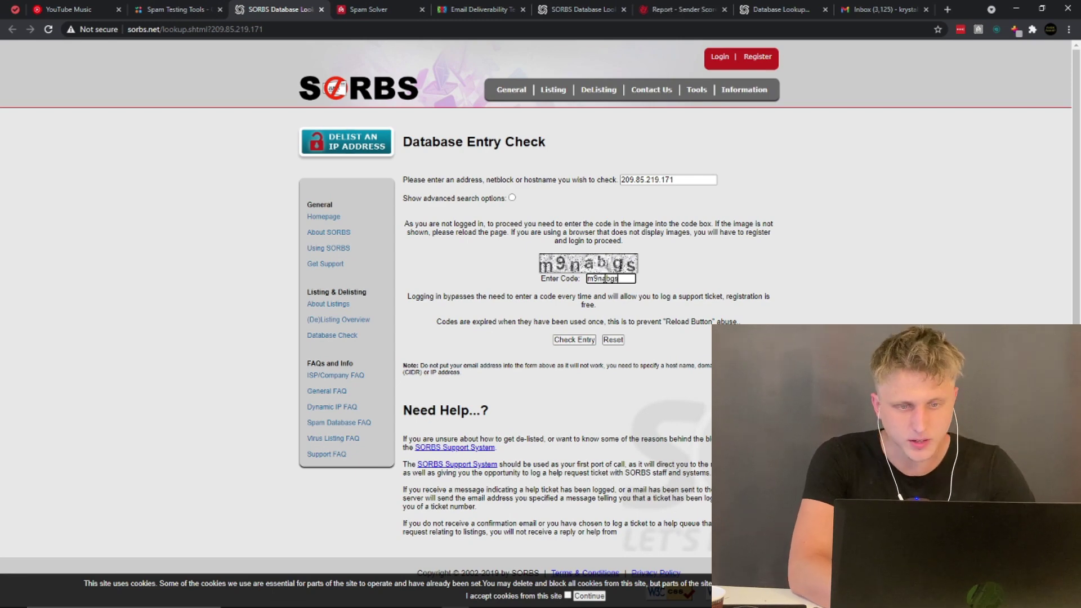
key(Return)
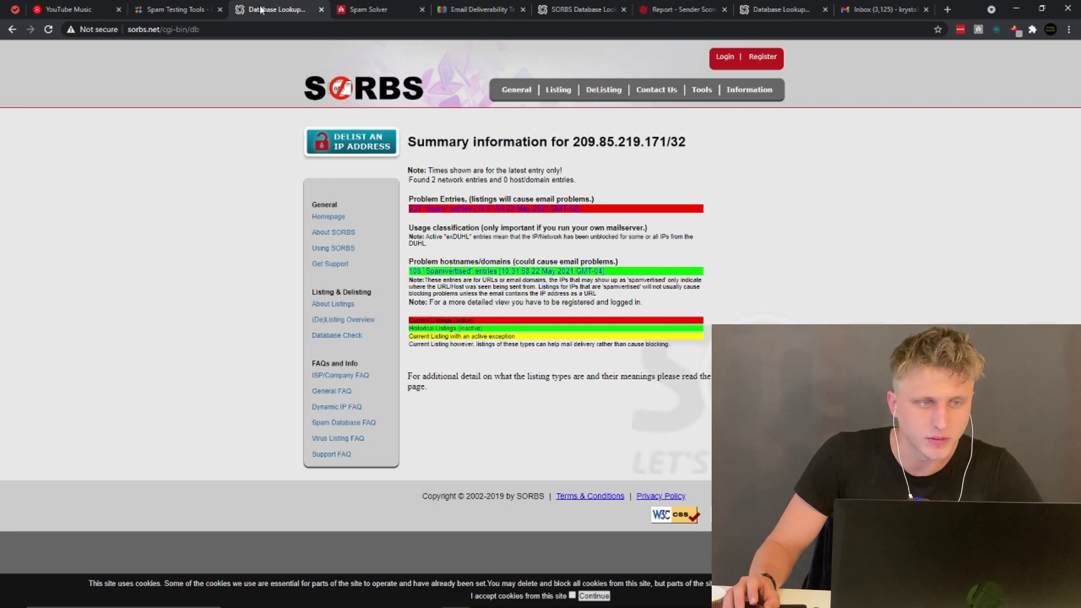
Compare the SORBS summary with the GlockApps report, ending on the report
click(205, 7)
click(276, 7)
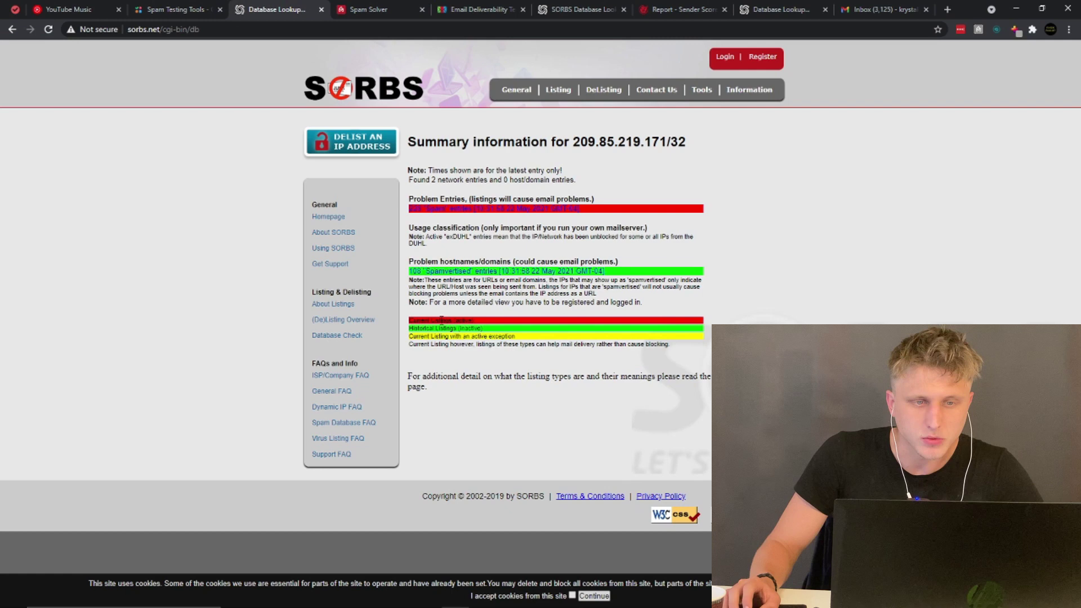
click(212, 6)
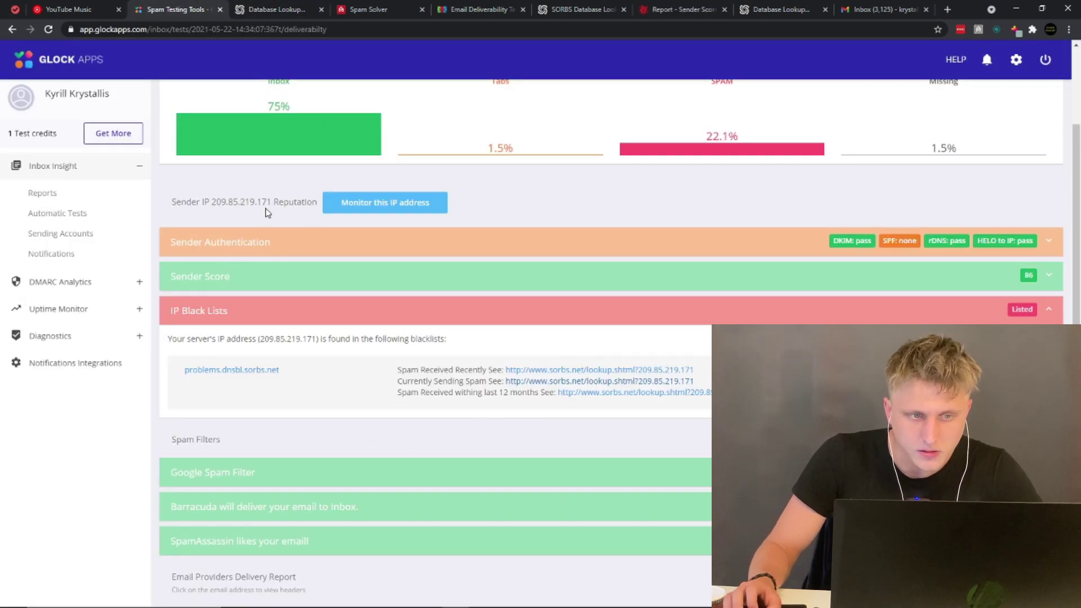
Send the 'quick question' draft to the seed-test recipients as a GMass campaign
scroll(267, 212, up, 3)
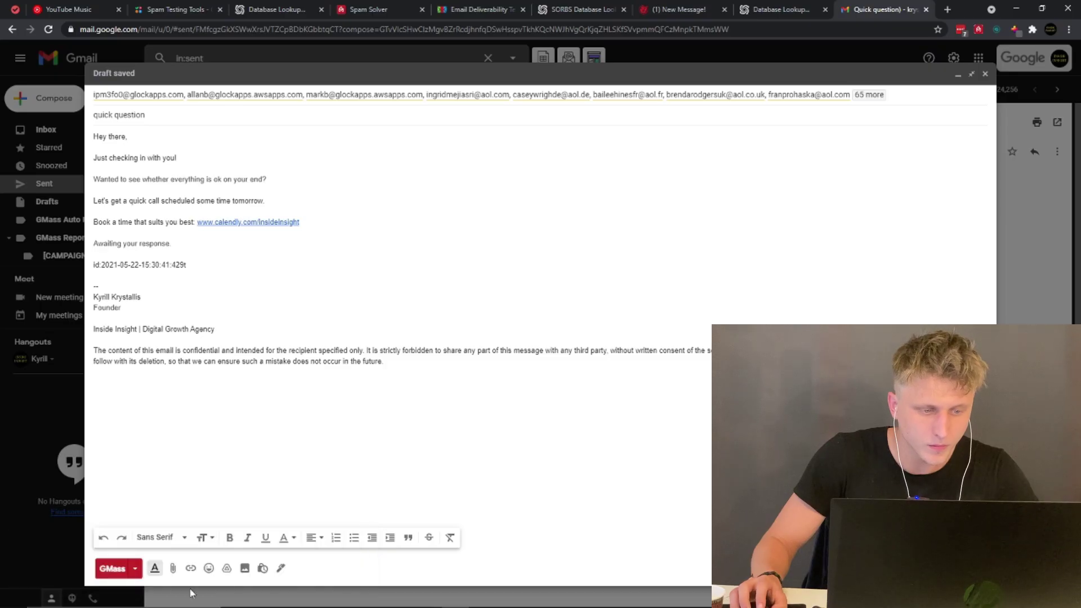
click(135, 568)
click(477, 428)
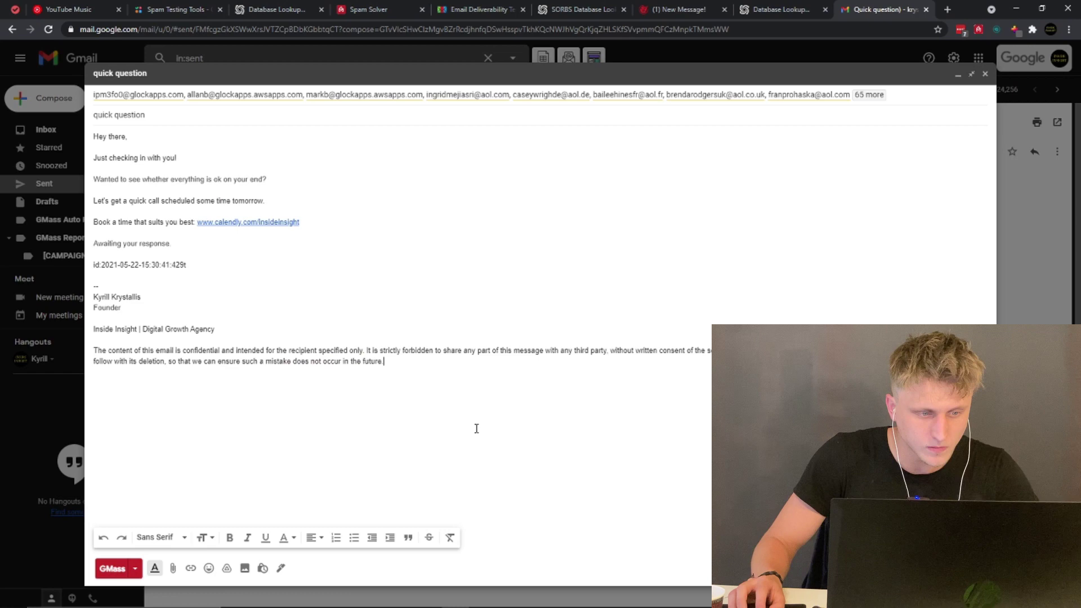
click(109, 570)
click(376, 348)
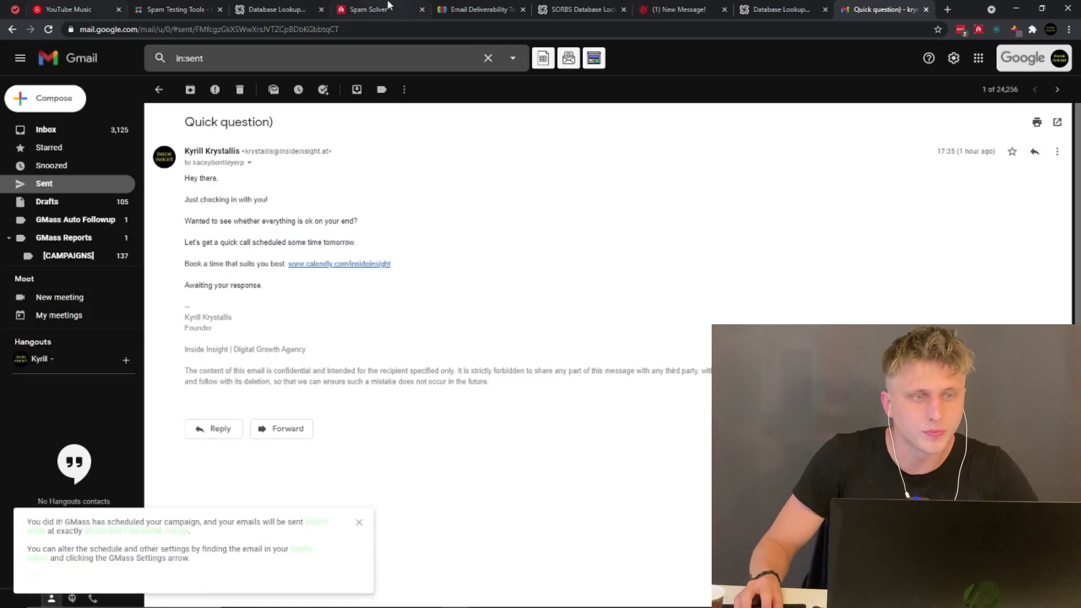
Cycle through the GMass tester, Spam Solver, SORBS and Gmail tabs to compare the results
click(483, 9)
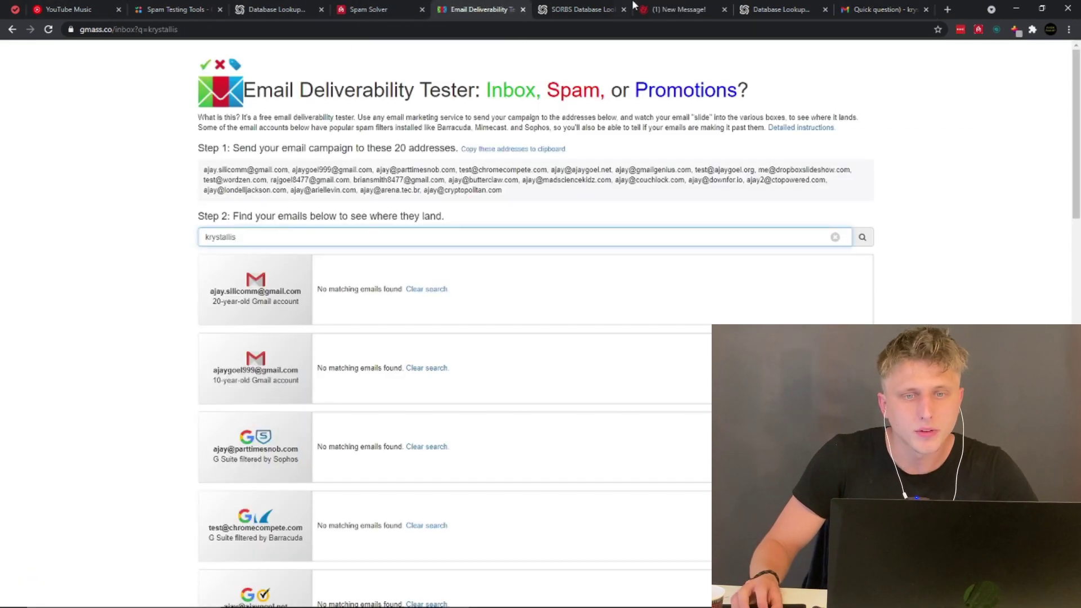
click(169, 9)
click(394, 8)
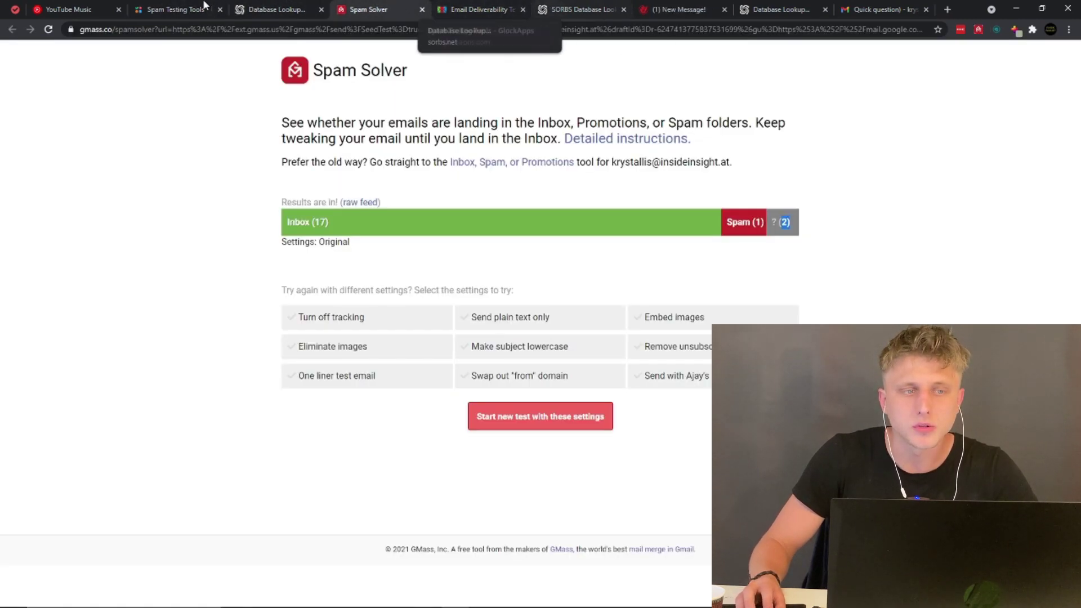
click(168, 9)
click(276, 9)
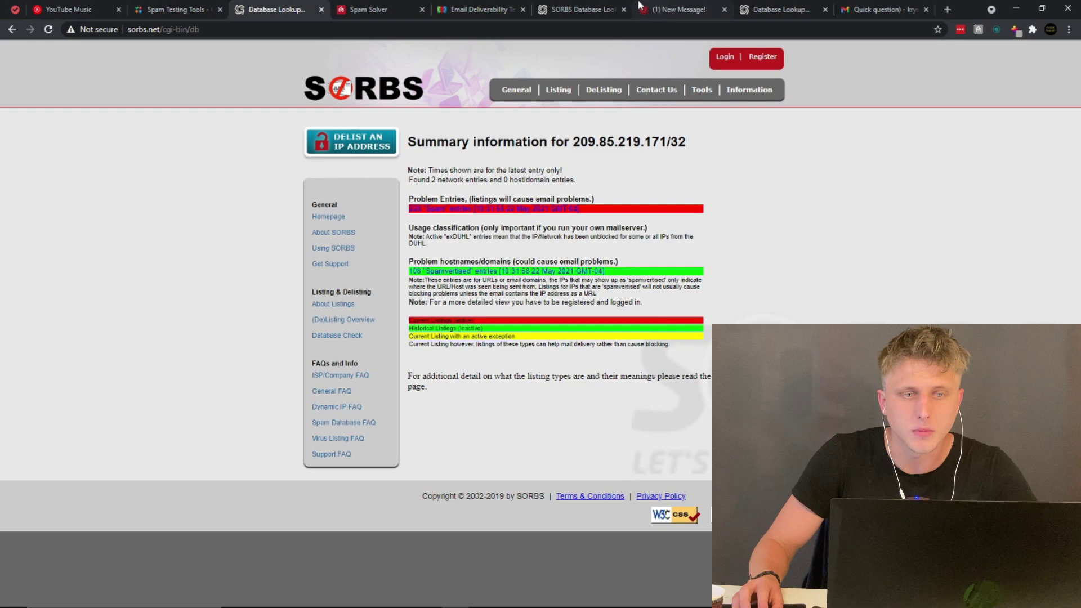
click(881, 9)
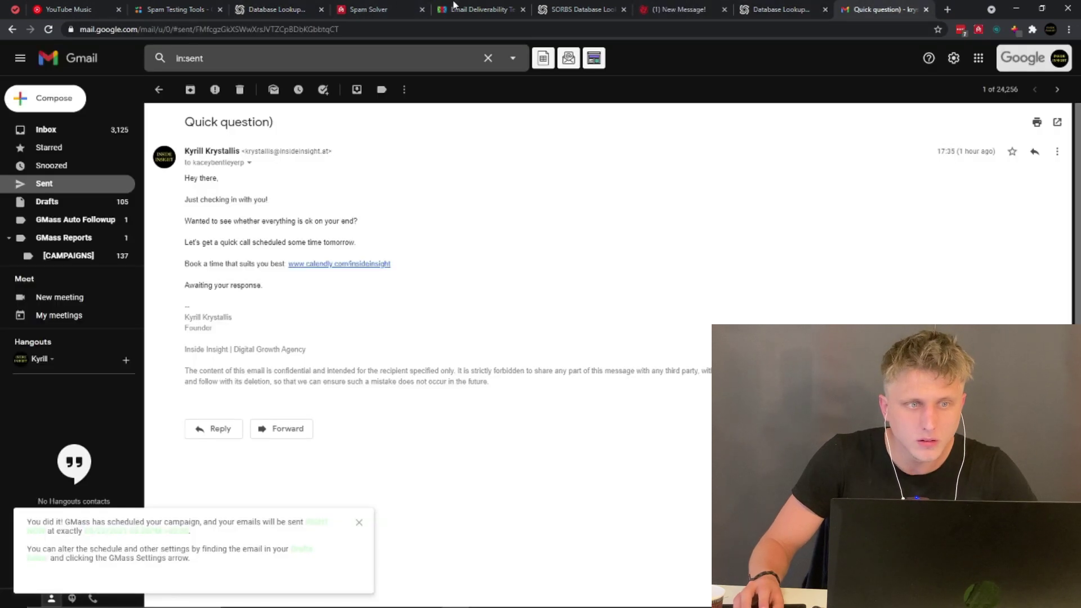
click(368, 8)
Open the report for the new spam test, whose placement results are still waiting for data
click(206, 6)
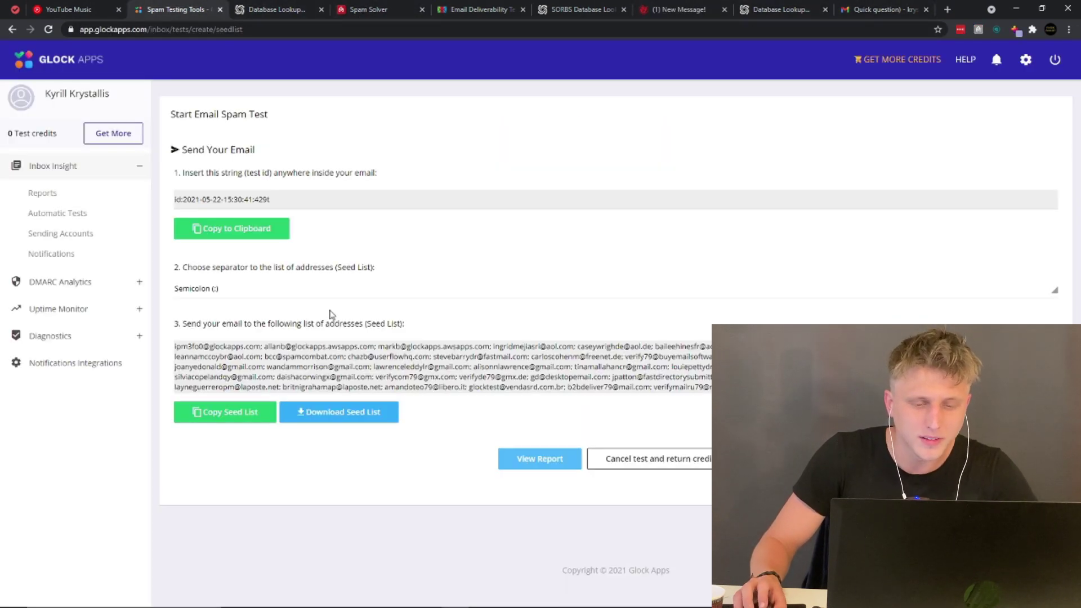
click(539, 459)
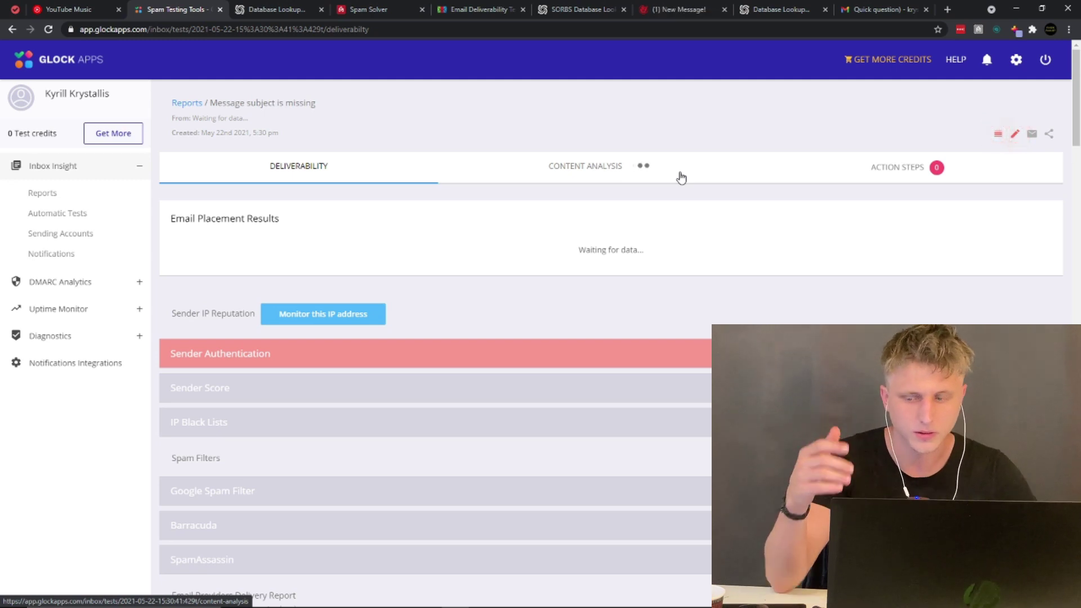
Wait for the new report to show the 'quick question' subject at 100% missing, sender IP 54.240.7.22
mouse_move(479, 603)
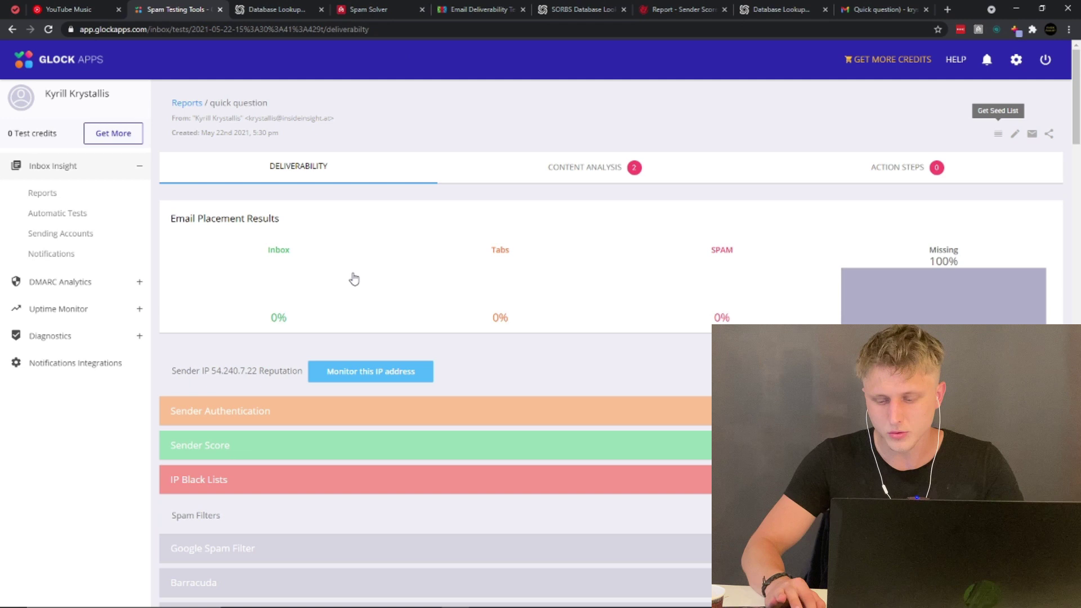
Reload the report until placement reads 60.9% inbox, 1.4% tabs, 33.3% spam, 4.3% missing
click(49, 29)
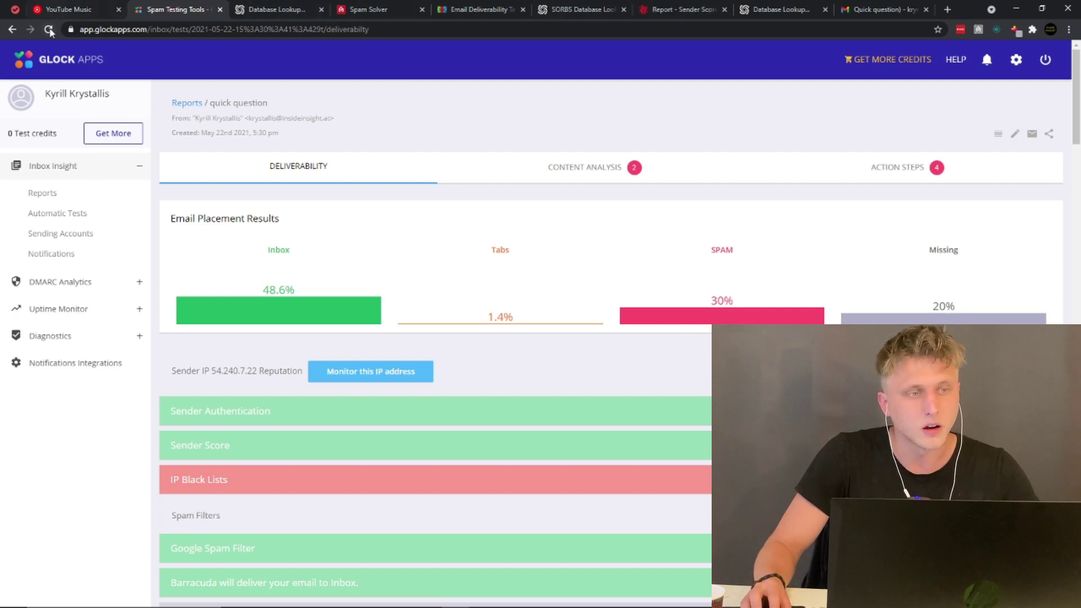
scroll(576, 330, down, 1)
scroll(639, 326, up, 1)
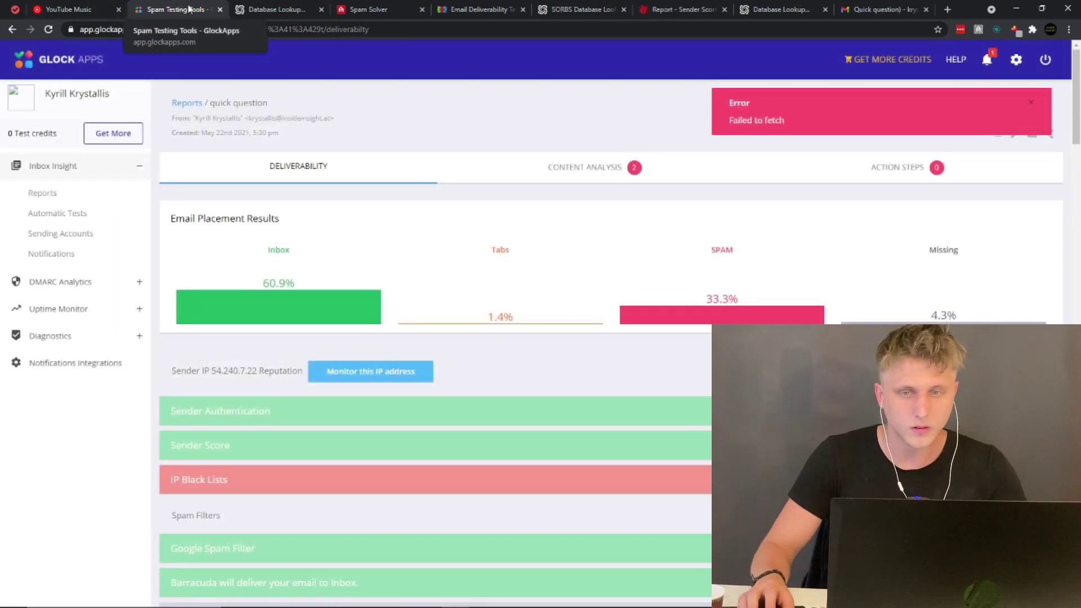
Dismiss the 'Failed to fetch' error through the notifications panel
scroll(293, 282, down, 2)
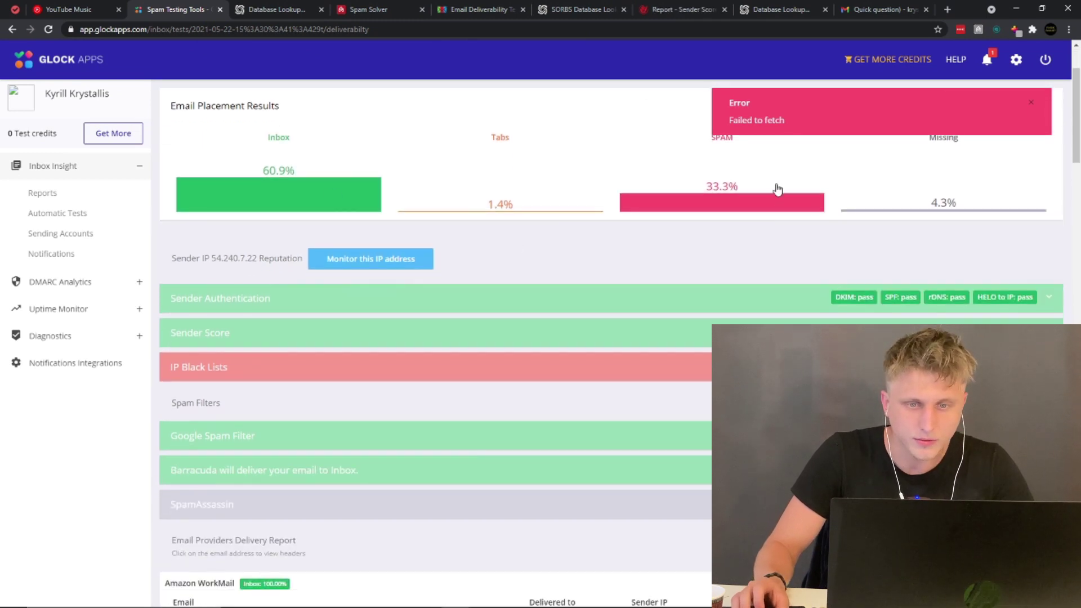
click(990, 59)
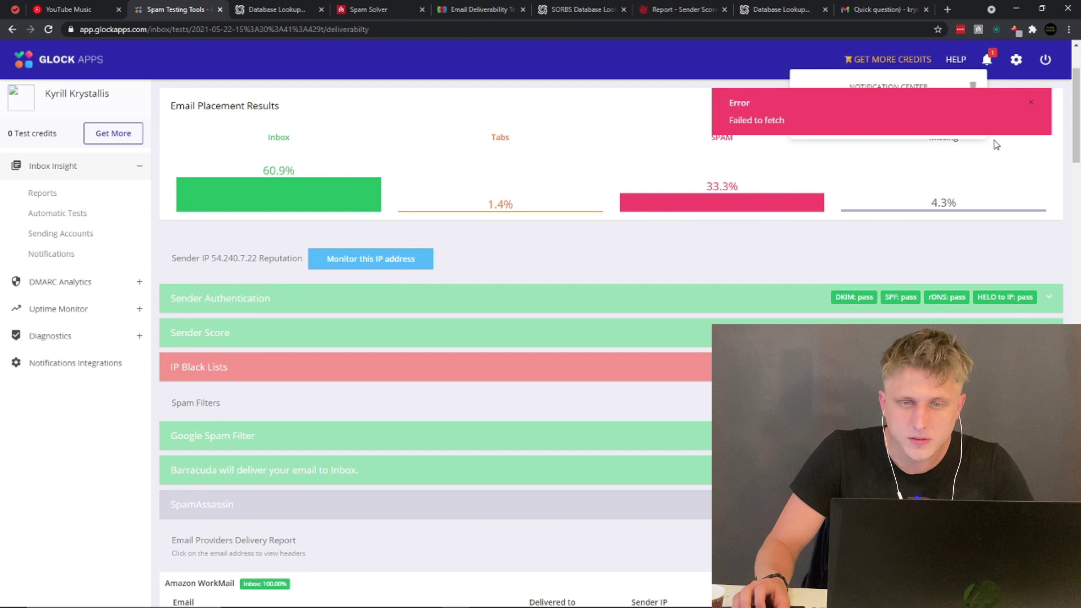
click(1033, 102)
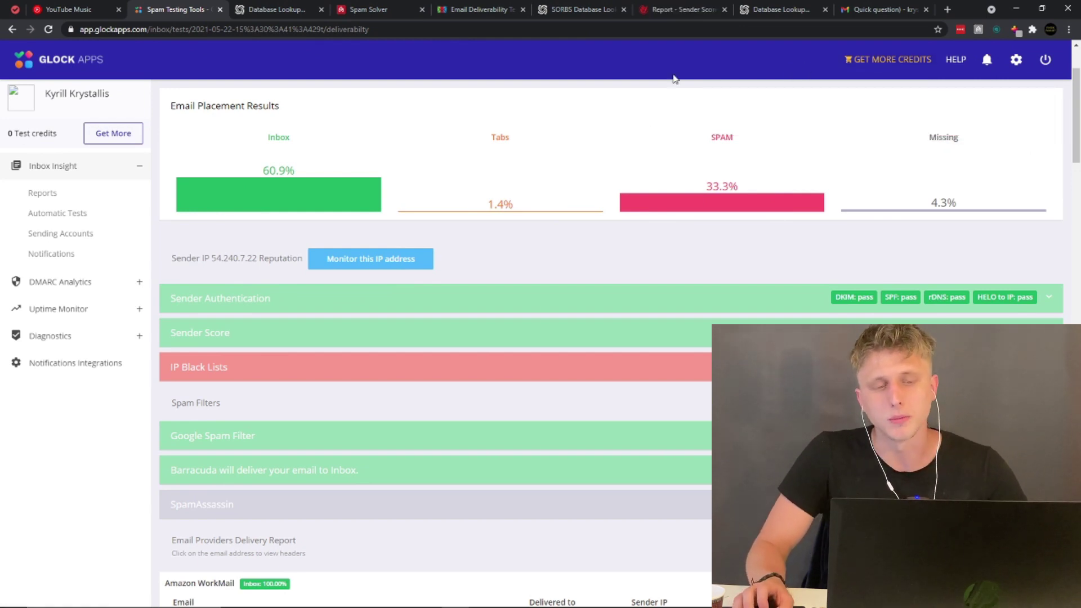
Scroll the Email Providers Delivery Report, where IP 54.240.7.22 is blacklisted, and back up
scroll(463, 457, down, 3)
scroll(497, 406, down, 2)
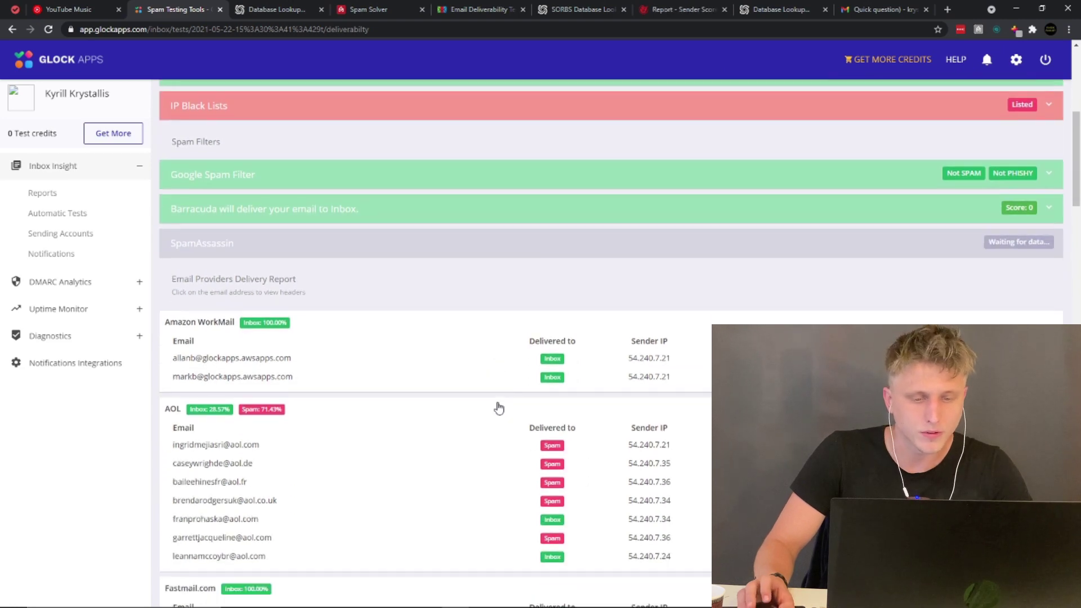
scroll(329, 418, down, 2)
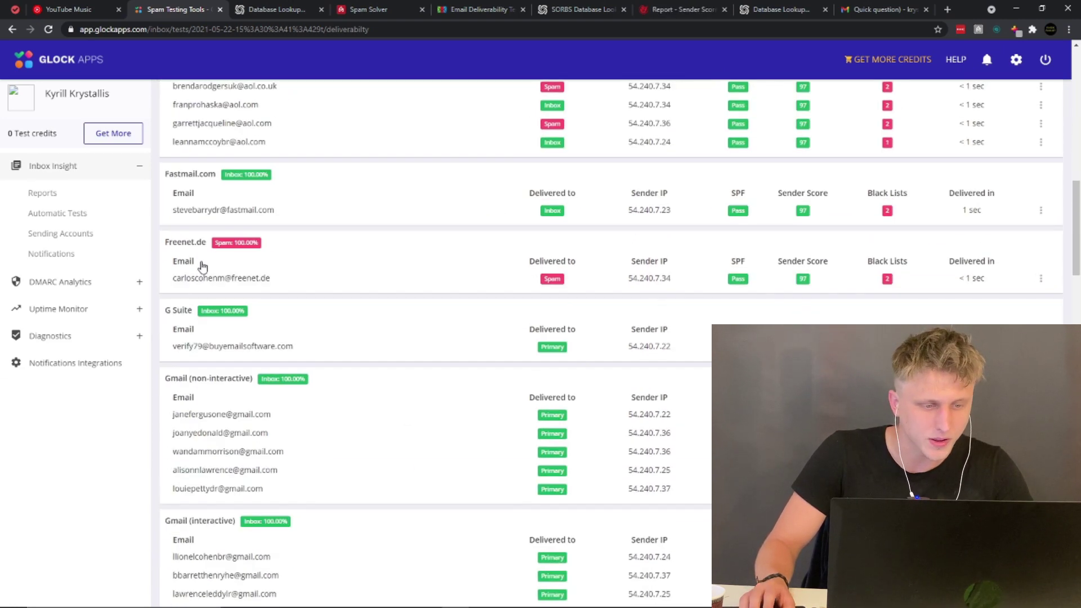
scroll(202, 266, up, 8)
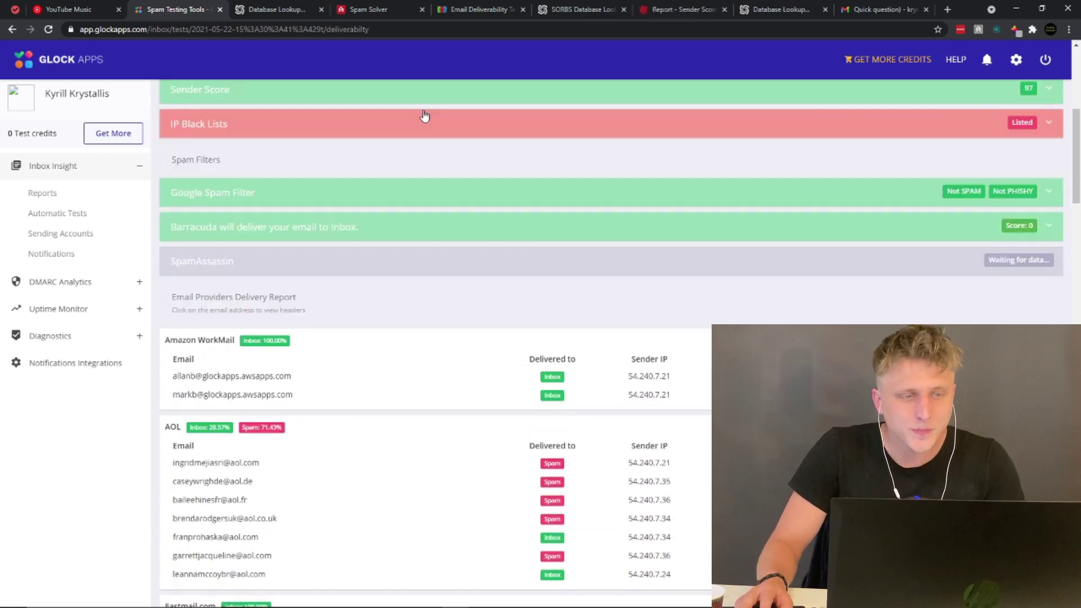
scroll(506, 129, up, 7)
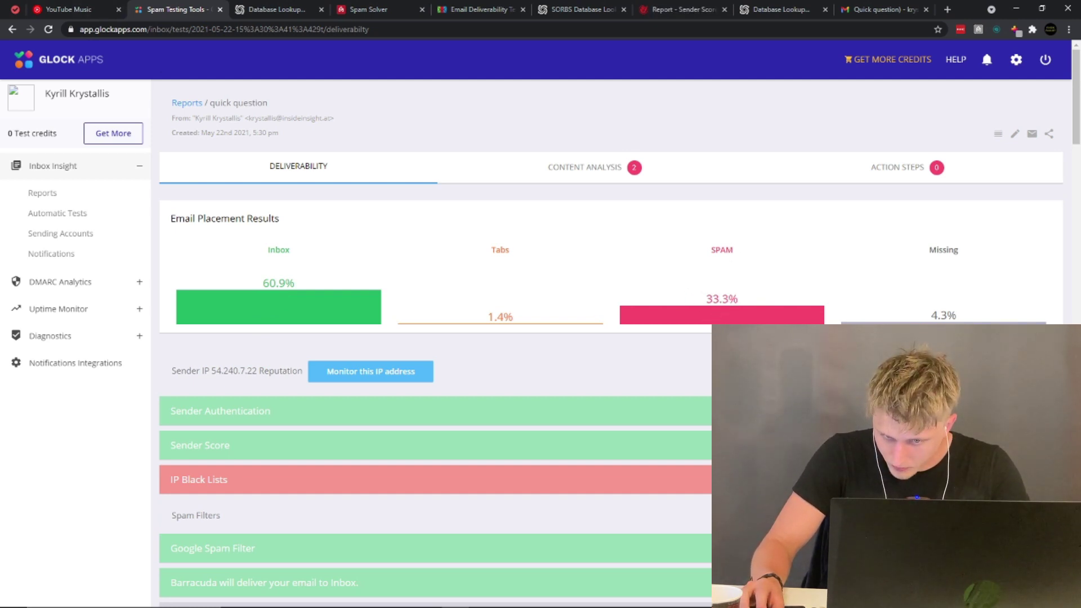
Review the updated 61.8% inbox placement summary and the first provider tables
scroll(596, 203, down, 5)
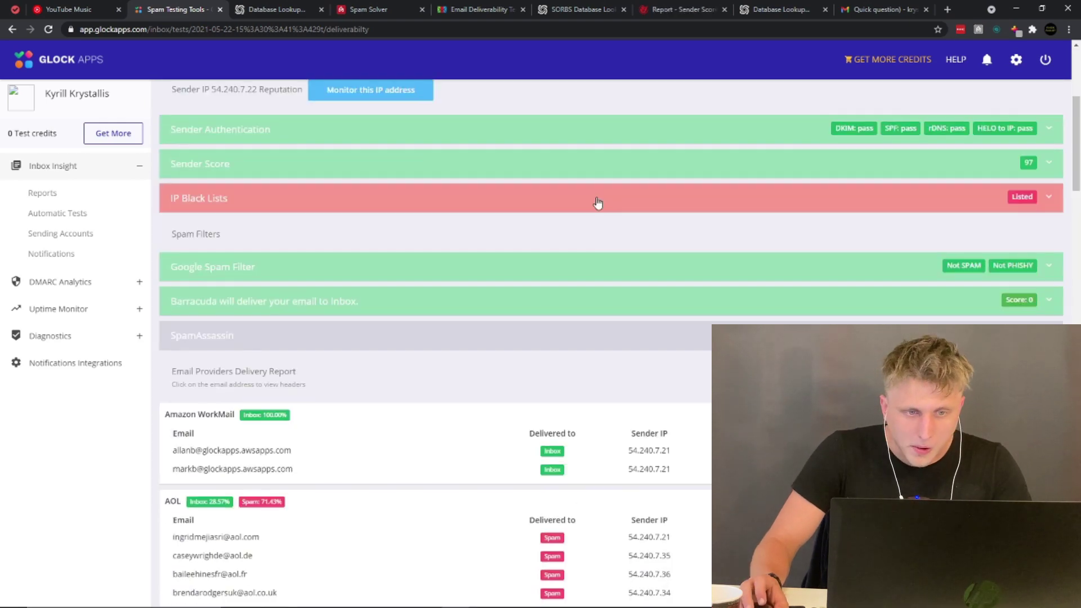
scroll(613, 238, up, 4)
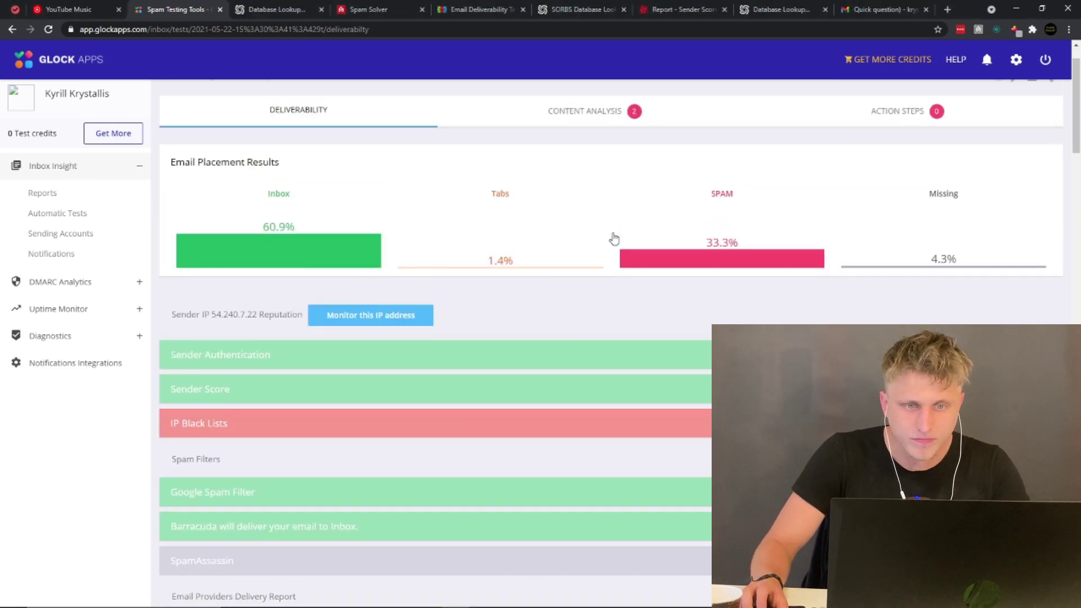
scroll(689, 247, down, 1)
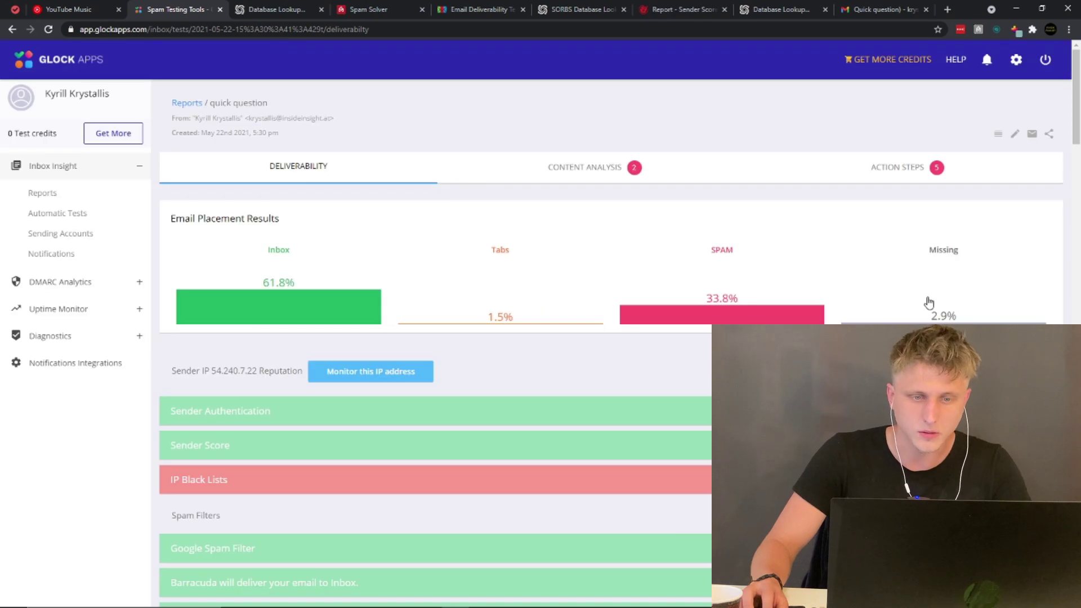
scroll(411, 241, down, 15)
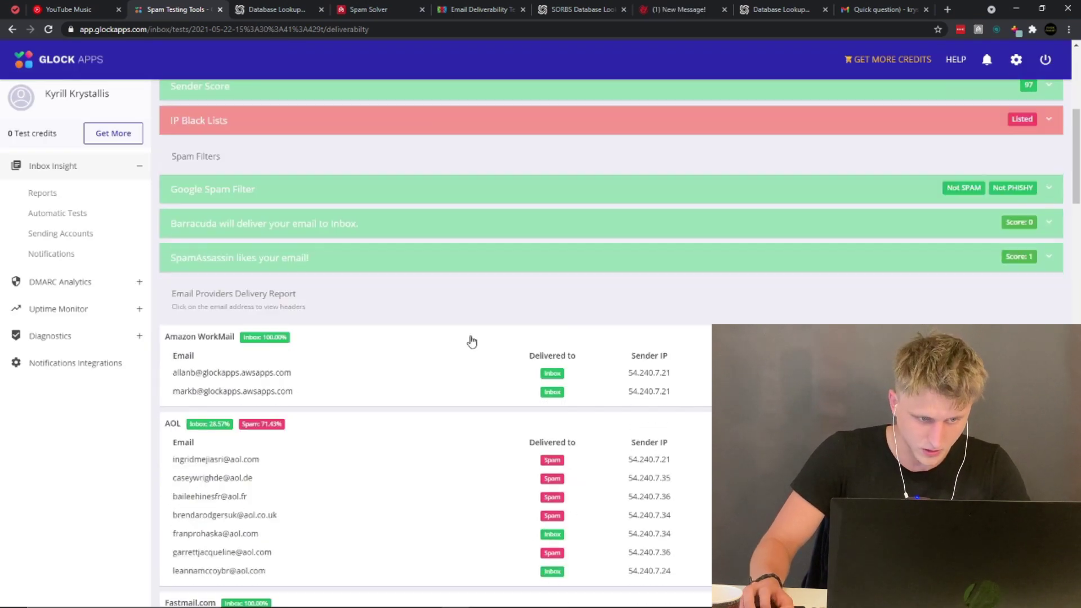
scroll(563, 380, down, 1)
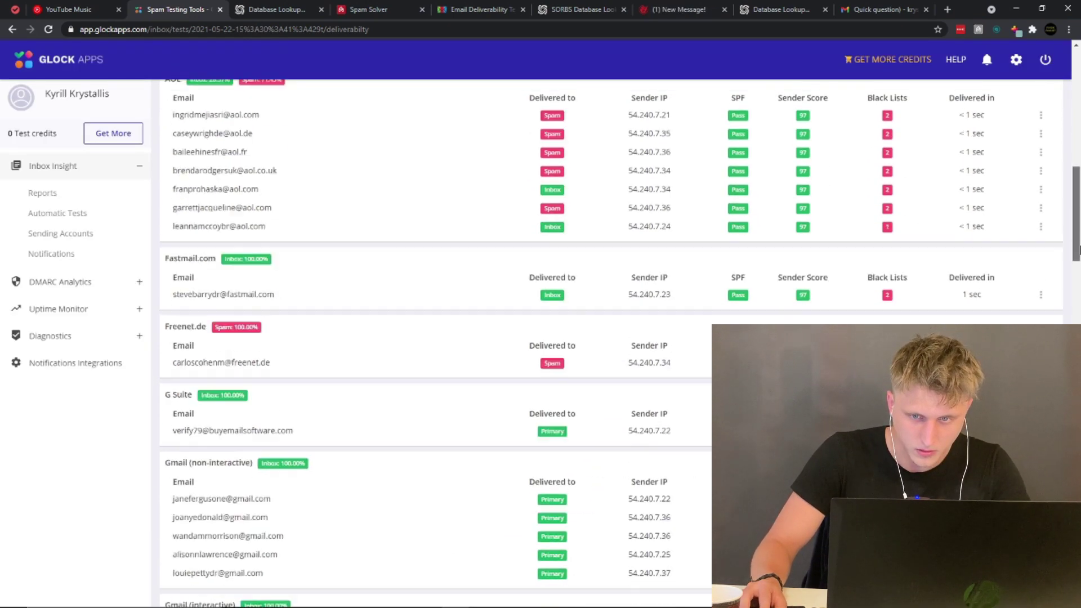
scroll(788, 327, up, 1)
scroll(1057, 274, down, 2)
drag(1076, 246, 1078, 208)
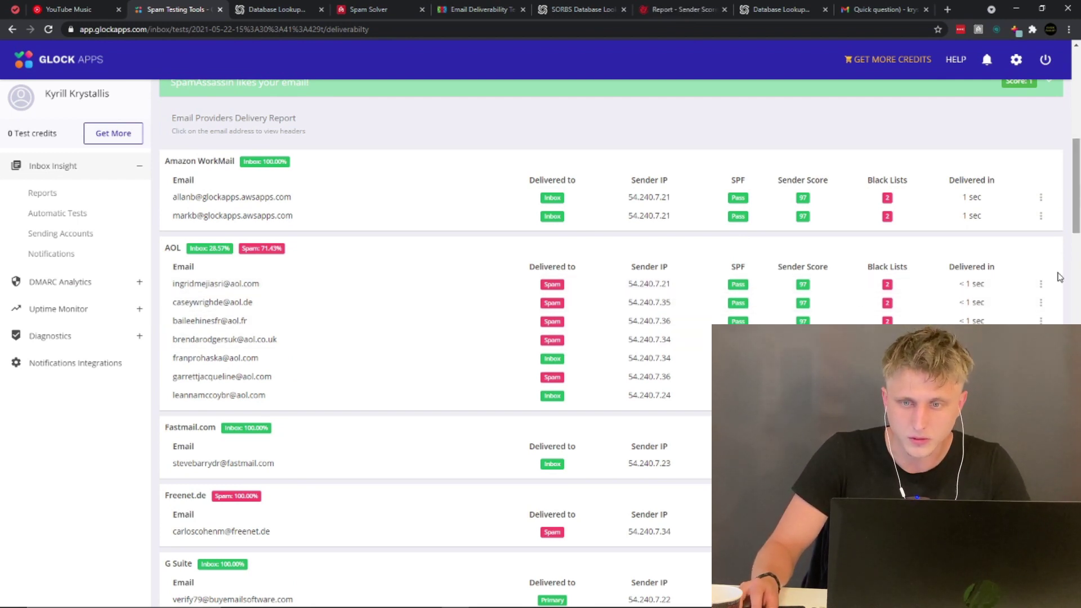
Scroll to the Outlook and Hotmail seeds, all in spam, then return to Inbox Insight
scroll(1078, 231, down, 3)
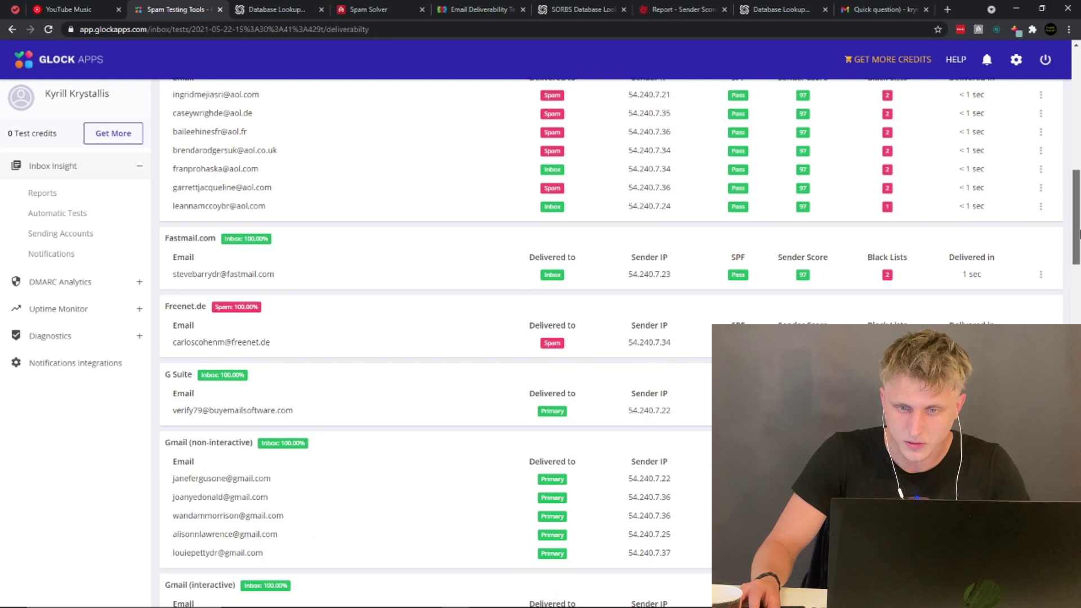
scroll(1078, 233, down, 1)
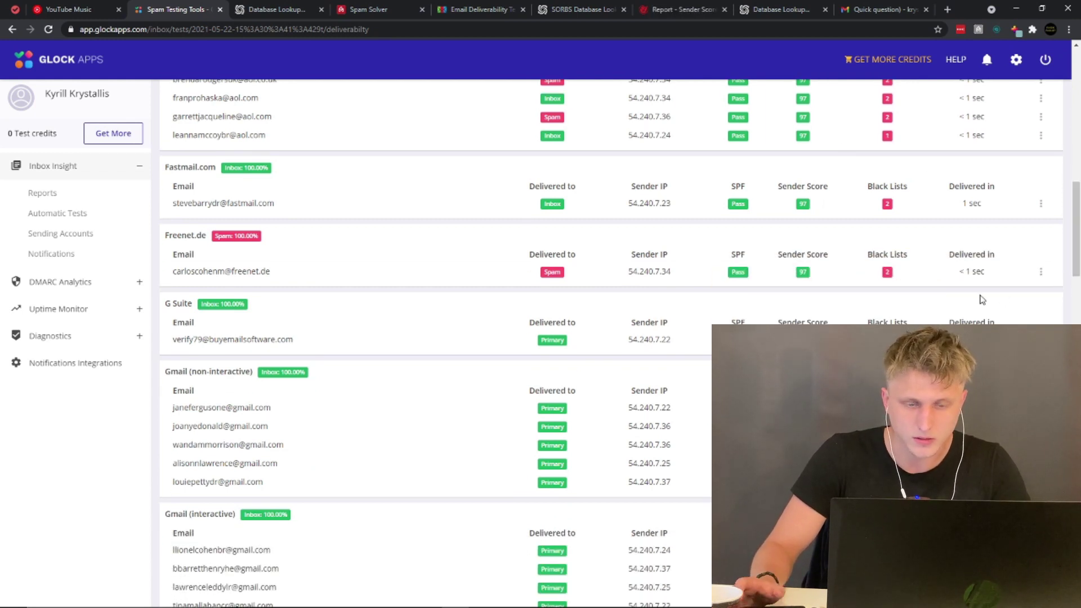
scroll(1078, 236, down, 2)
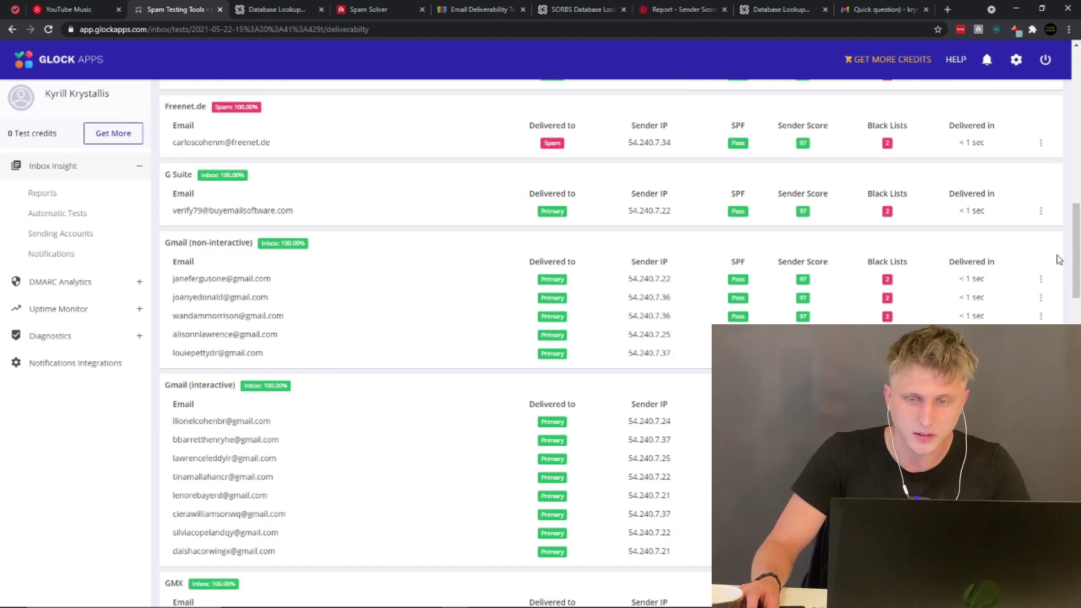
scroll(1078, 236, down, 5)
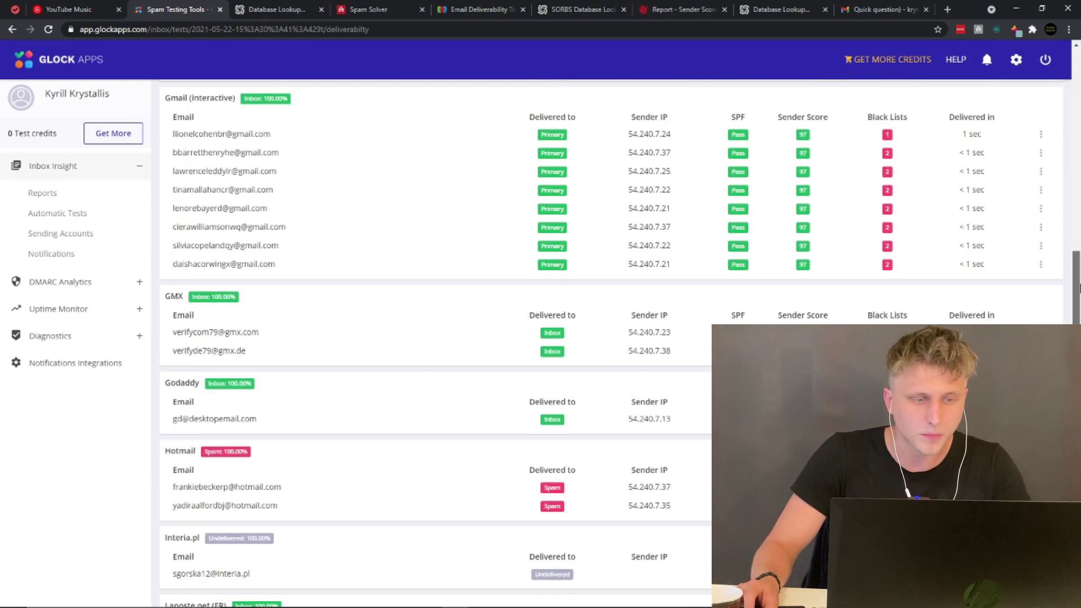
scroll(1078, 237, down, 9)
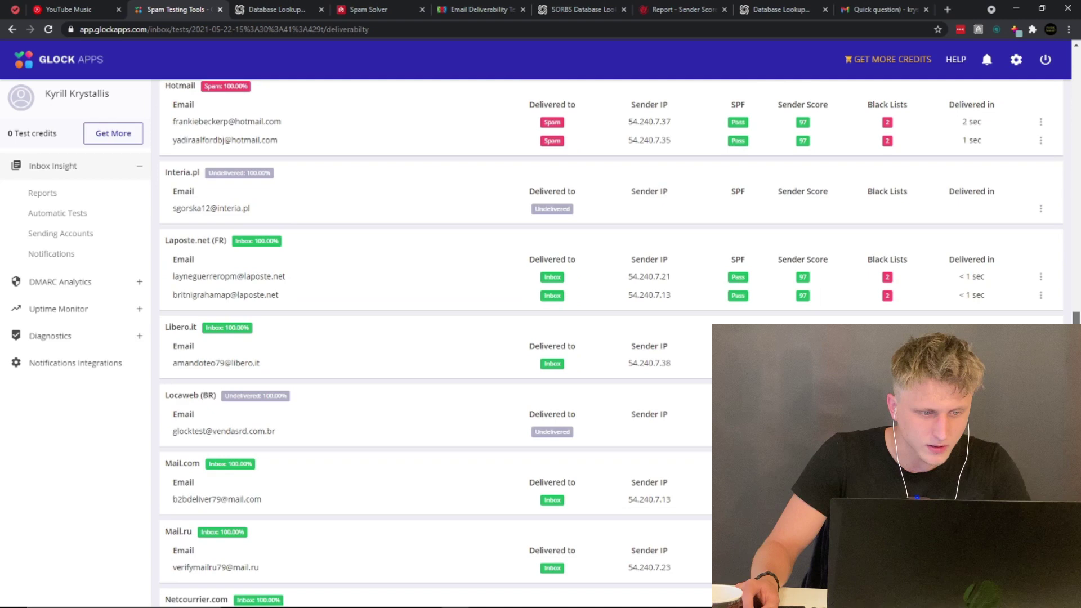
scroll(610, 344, down, 8)
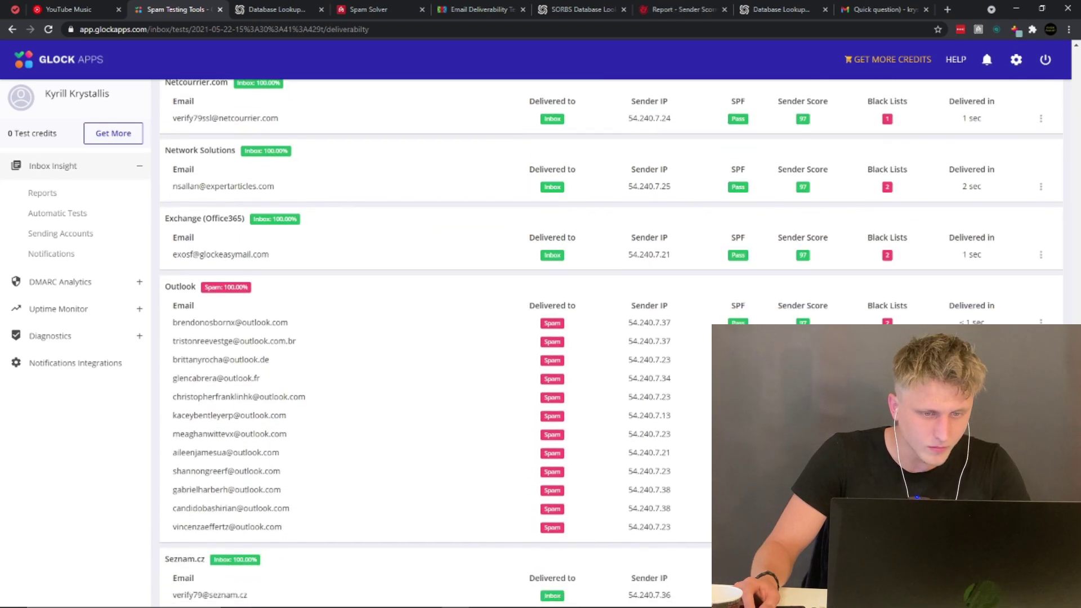
scroll(611, 344, down, 1)
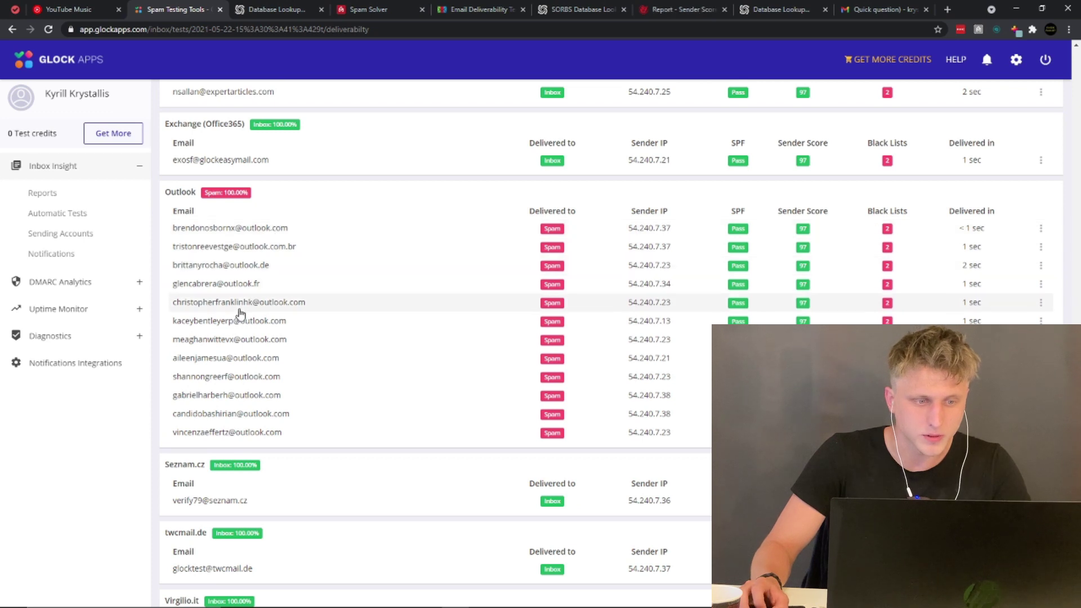
click(67, 168)
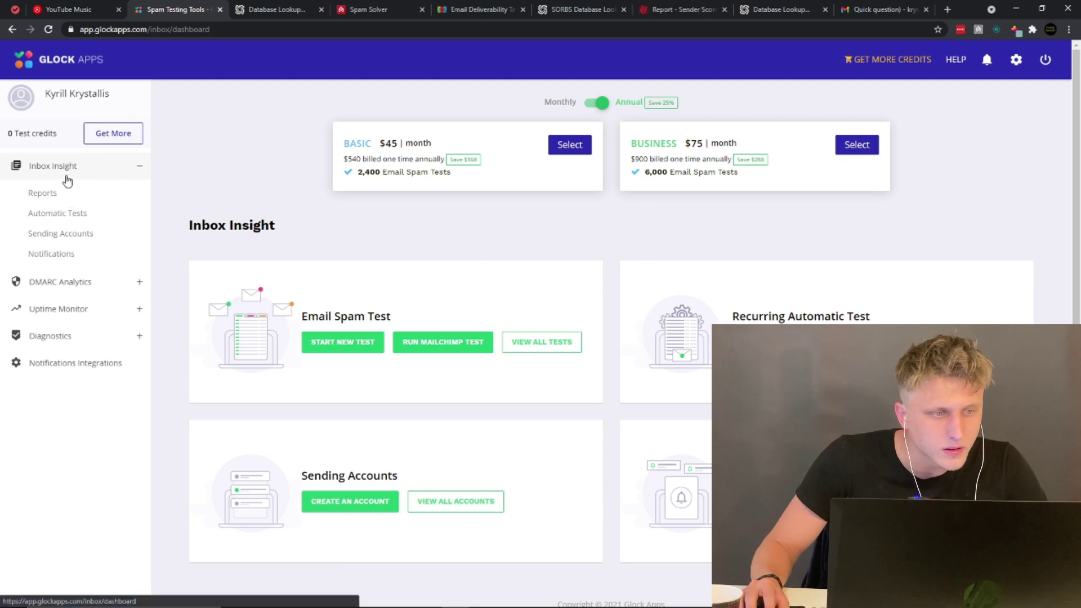
Open the 'buyers interested in Seven Hills Communications' report from the Reports list
click(43, 192)
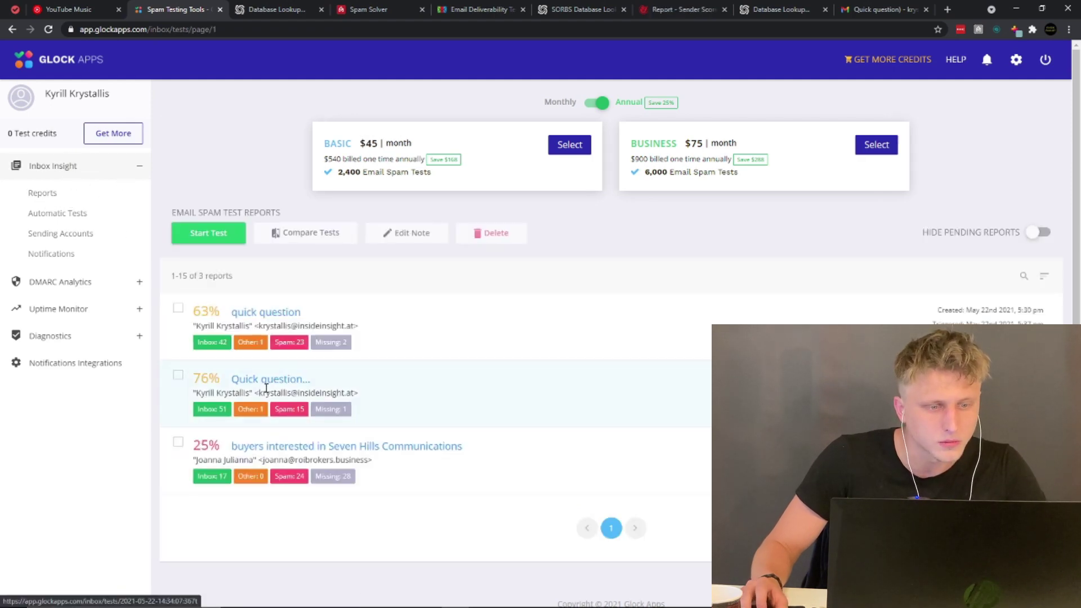
scroll(263, 430, down, 1)
click(284, 414)
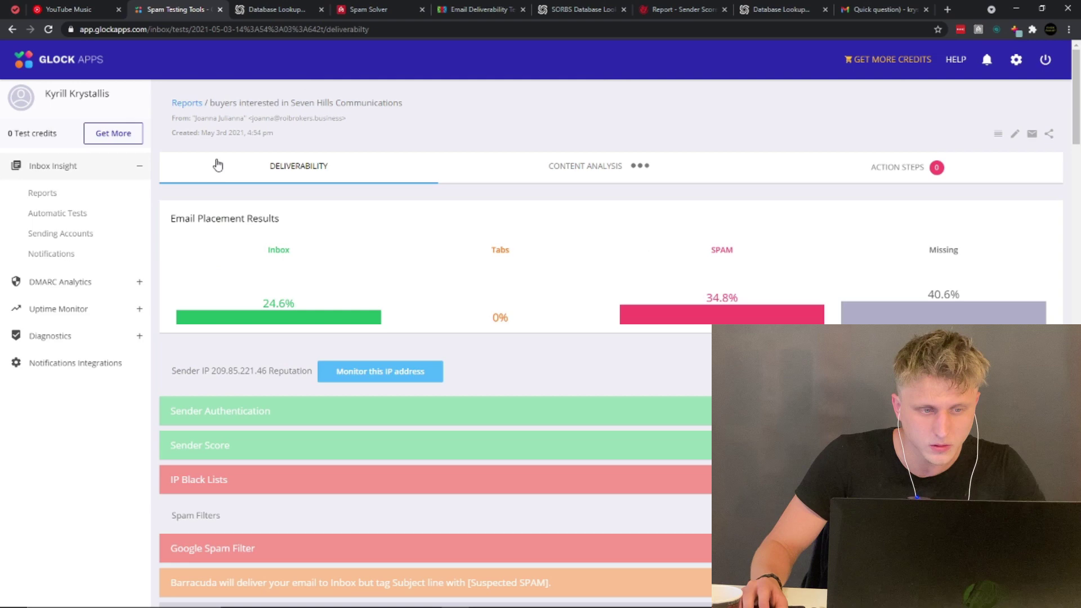
scroll(366, 254, down, 3)
scroll(410, 161, up, 1)
Filter its placement results with the SPAM and Inbox bars and scan the provider tables
click(694, 152)
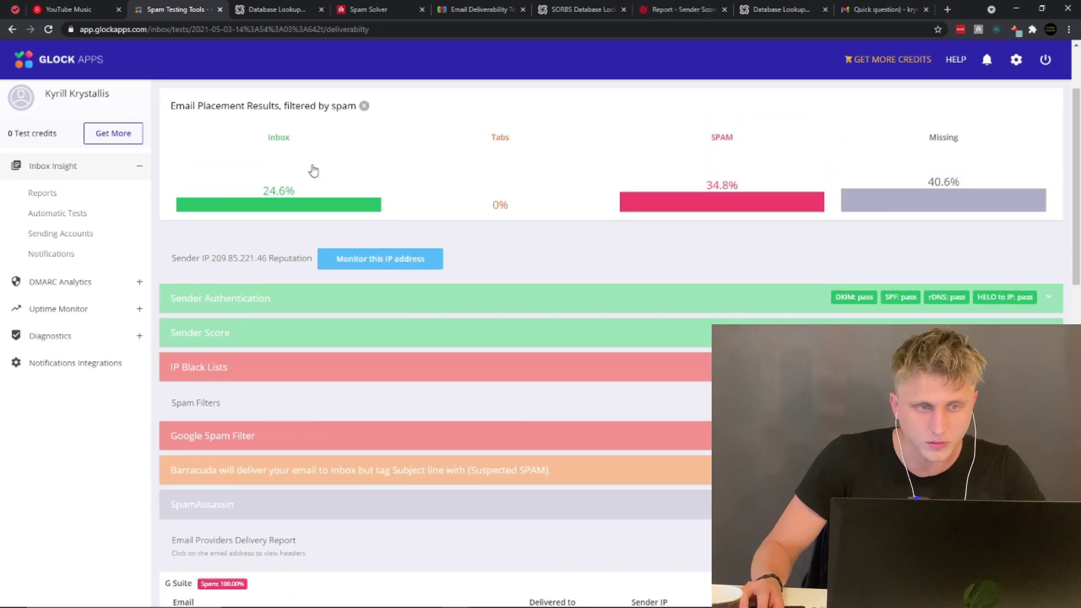
click(314, 170)
click(713, 149)
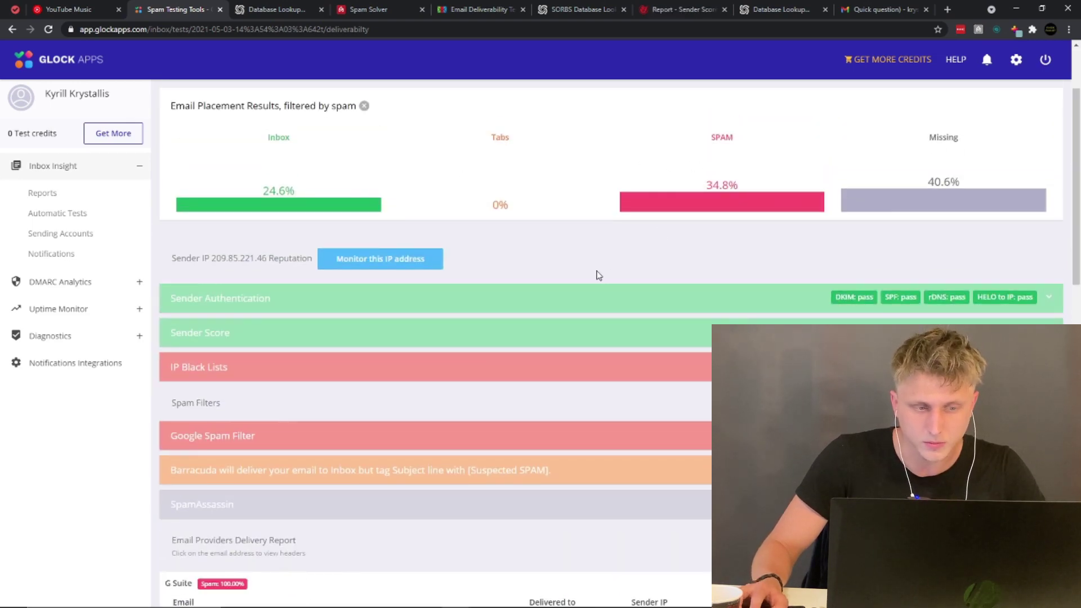
scroll(586, 264, down, 15)
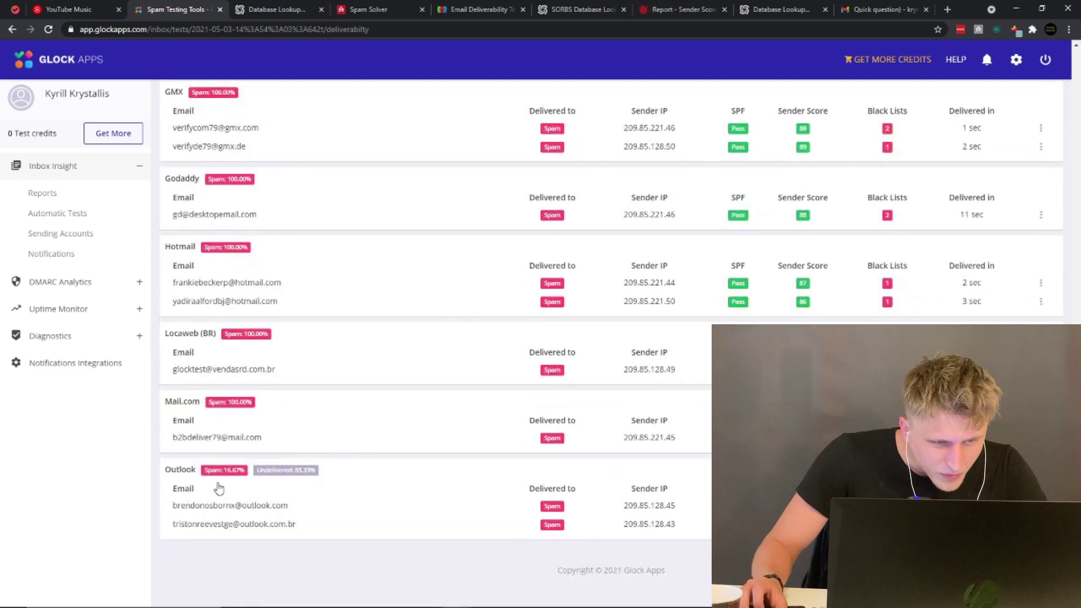
scroll(220, 490, up, 4)
scroll(261, 527, down, 2)
scroll(366, 545, down, 2)
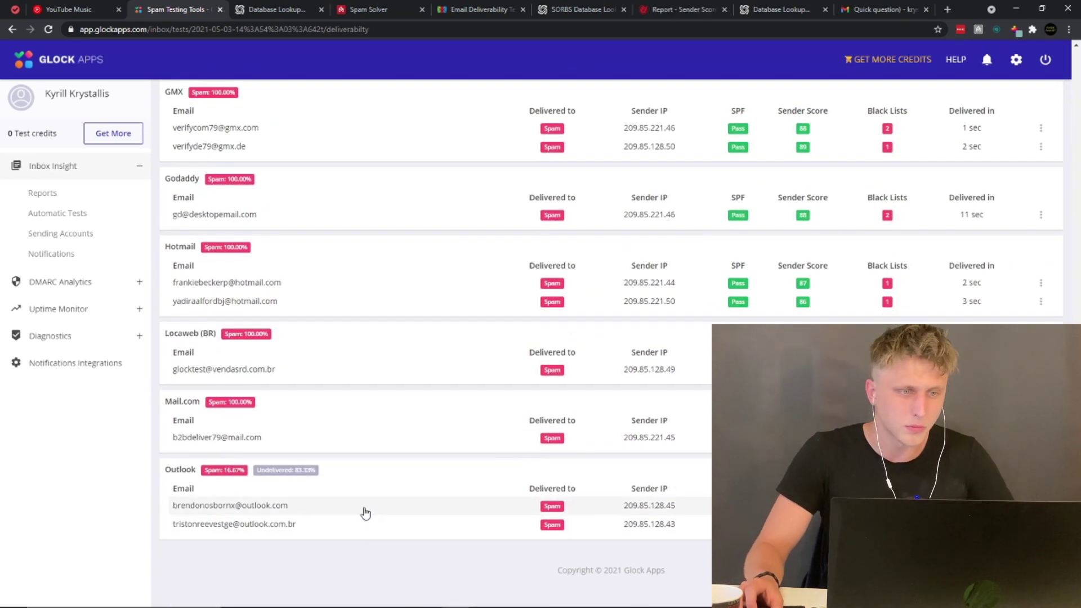
scroll(393, 309, up, 20)
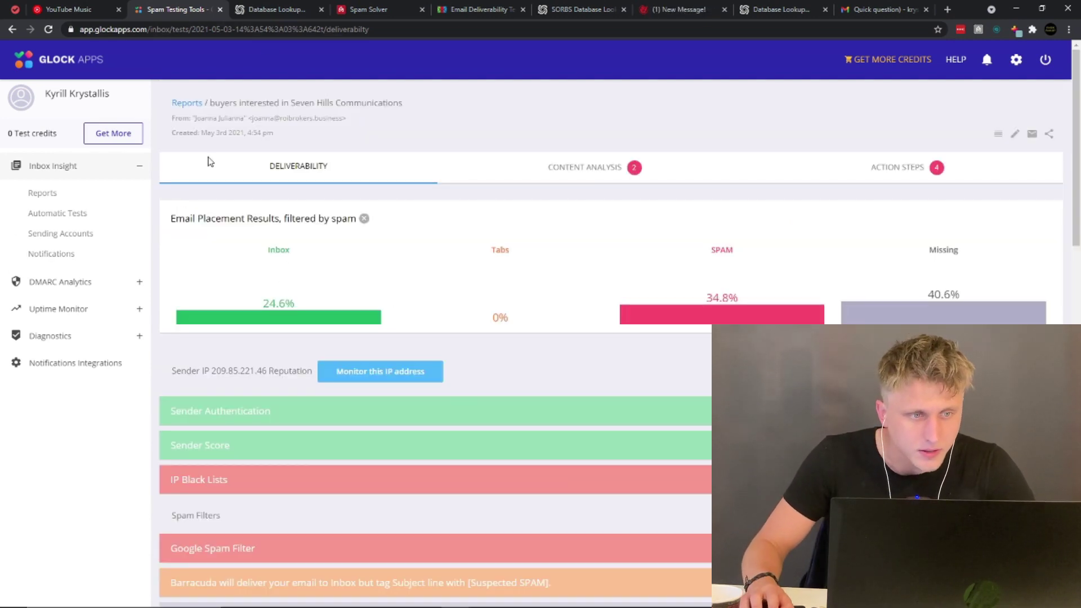
Select part of the sender's domain and scroll through the report
drag(293, 118, 323, 118)
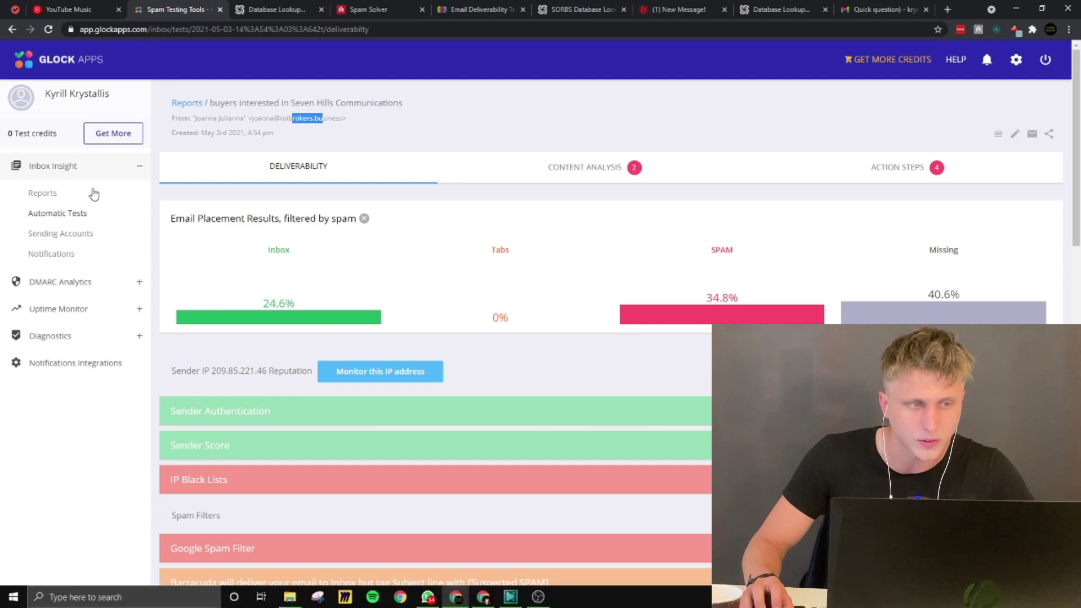
scroll(445, 405, down, 15)
scroll(442, 408, up, 10)
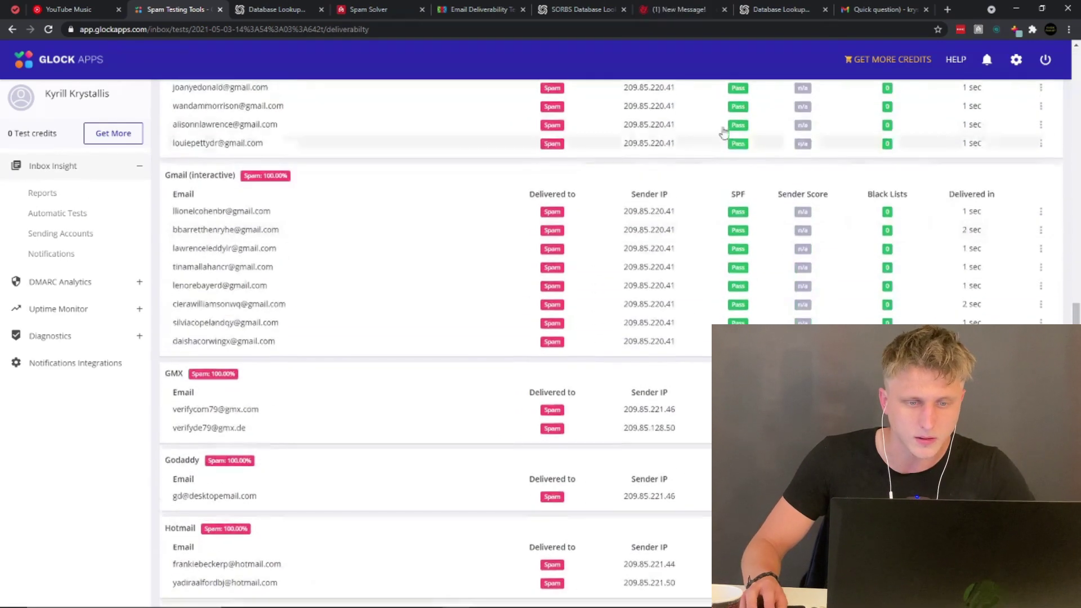
scroll(357, 403, up, 10)
scroll(369, 359, up, 3)
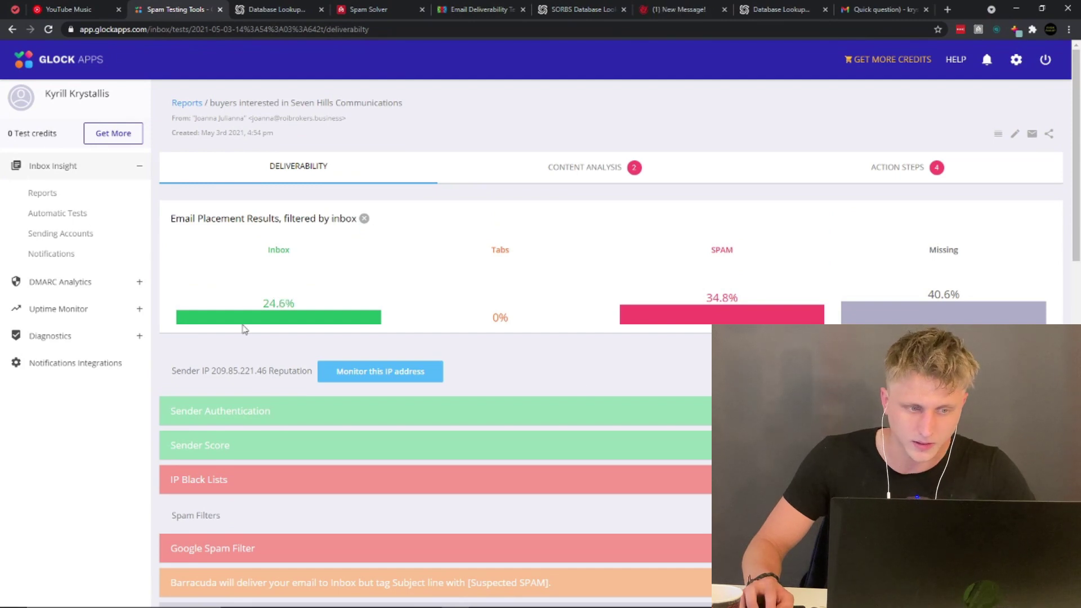
scroll(245, 329, down, 3)
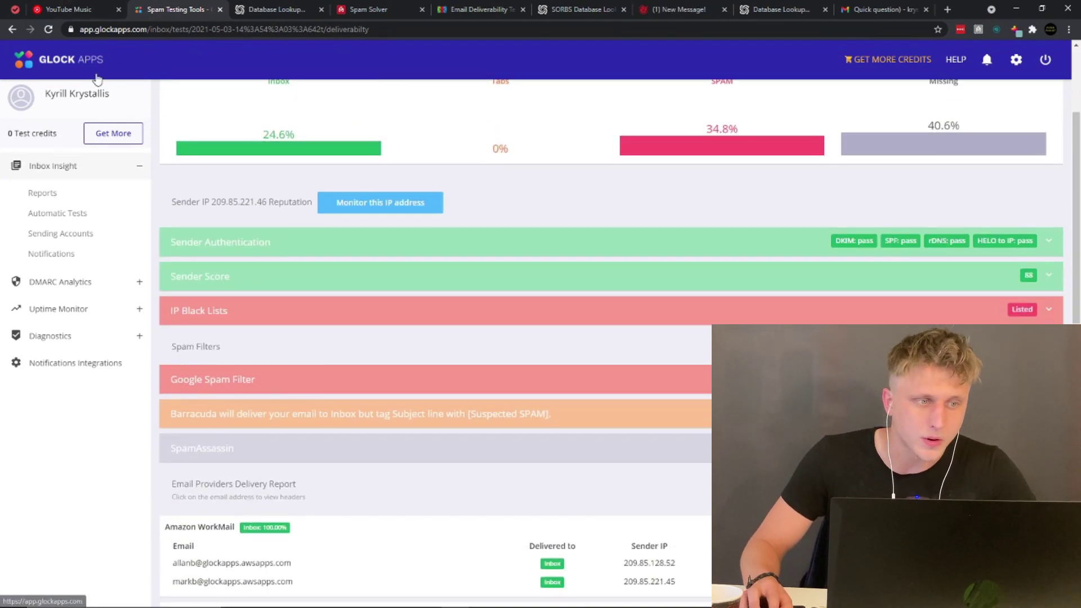
scroll(107, 169, up, 3)
From Inbox Insight, list all email spam tests, scored 63%, 76% and 25%
click(58, 167)
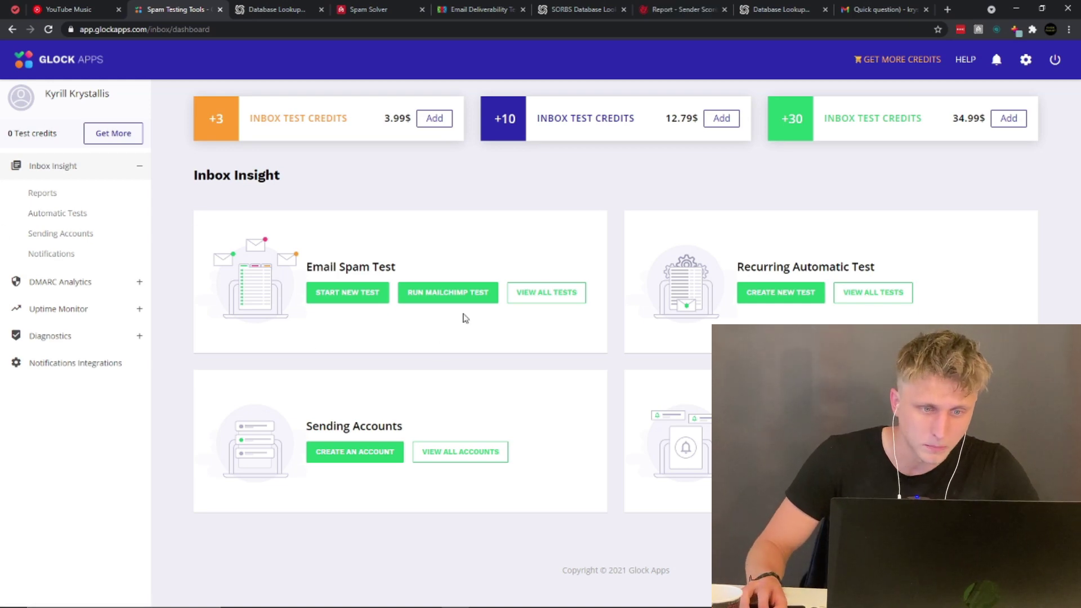
click(546, 293)
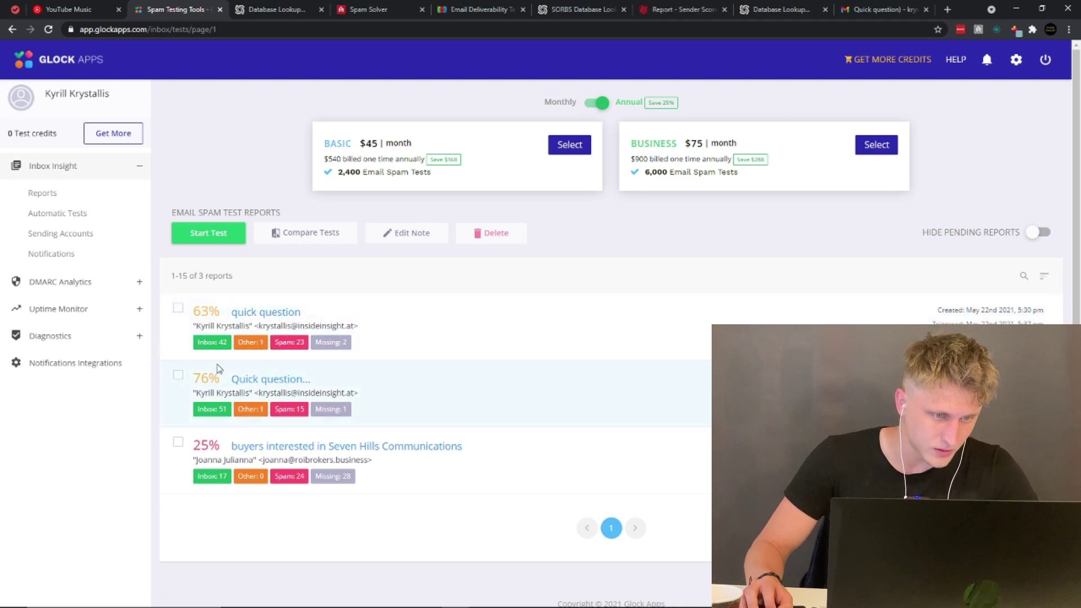
scroll(220, 371, down, 1)
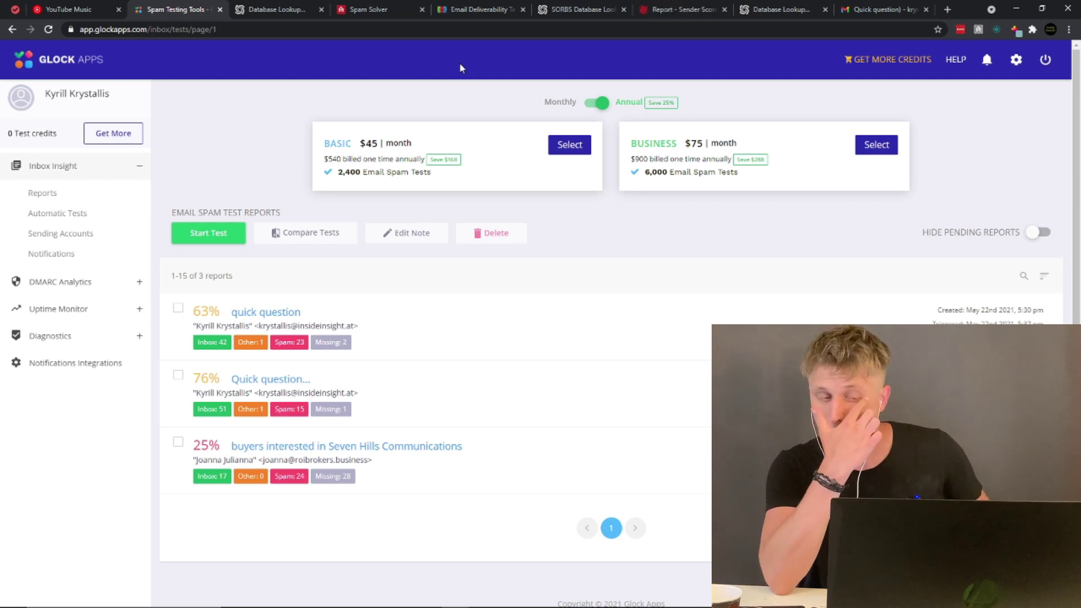
drag(220, 378, 195, 377)
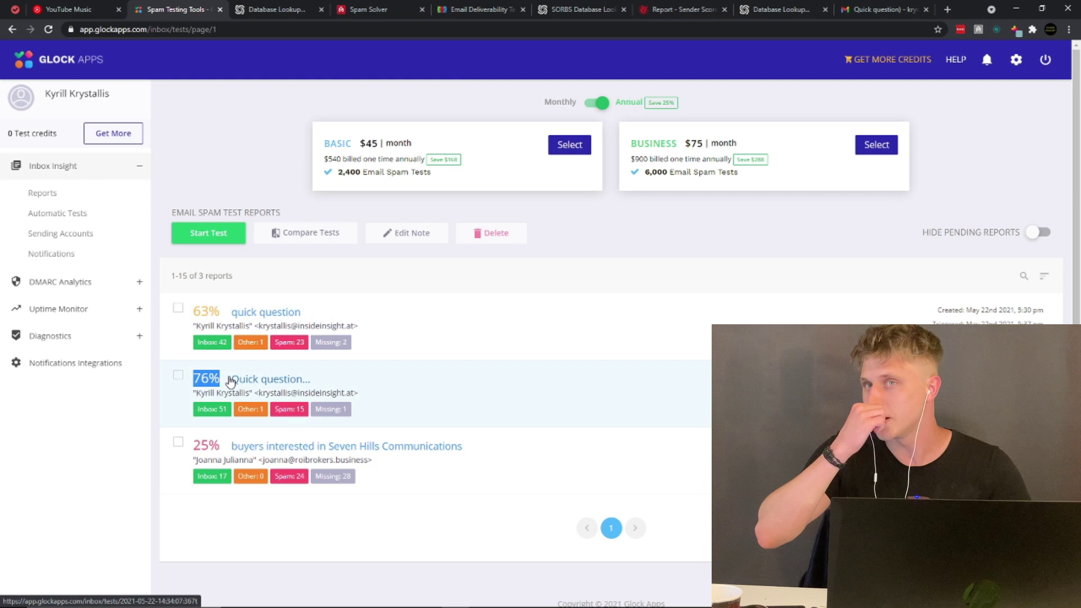
click(216, 309)
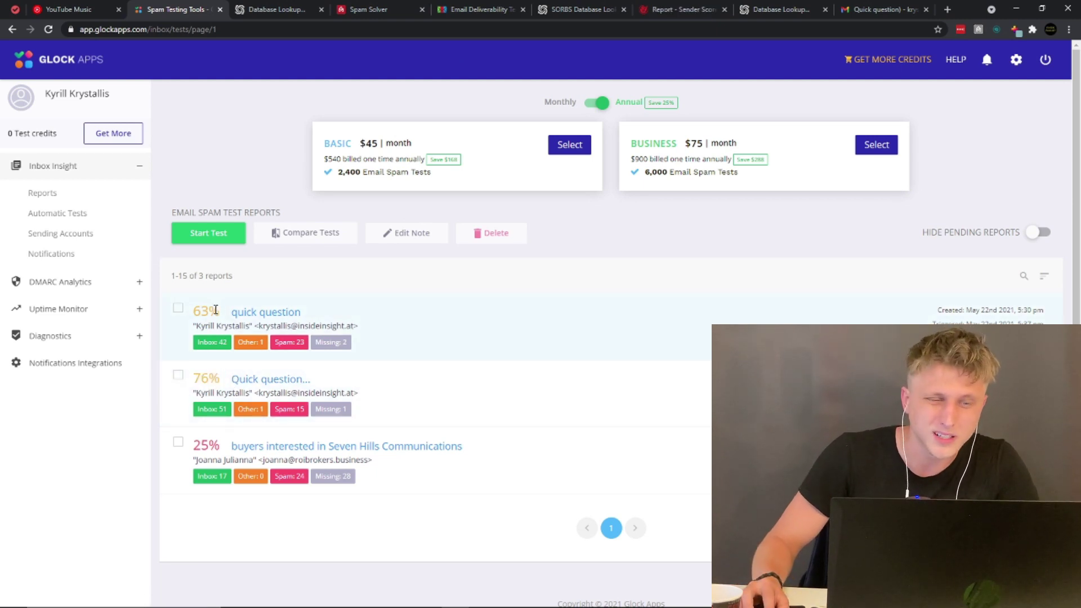
drag(216, 309, 197, 308)
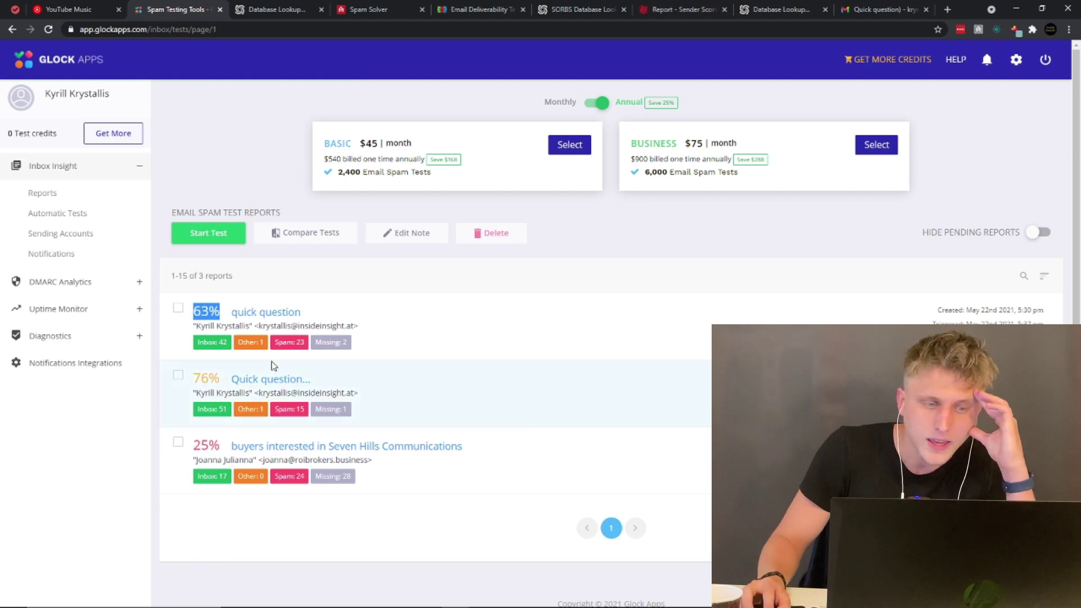
Open the 76%-scoring Quick question report and filter placement results to inbox
click(271, 379)
scroll(188, 424, down, 4)
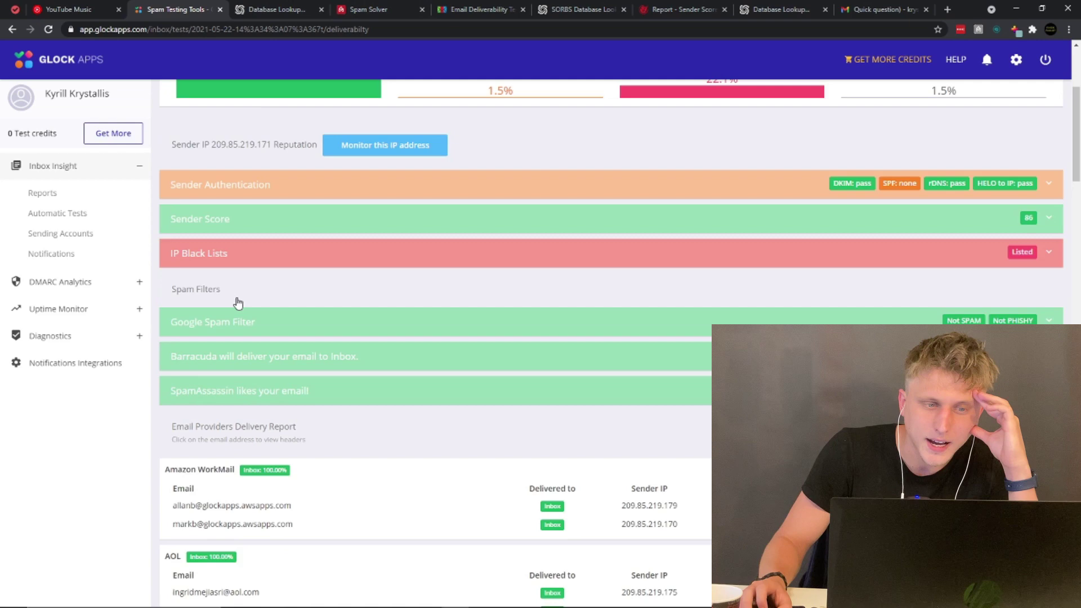
scroll(236, 304, up, 4)
click(298, 321)
Scroll the provider tables of the 75% inbox, 22.1% spam report and back to the top
scroll(258, 321, down, 20)
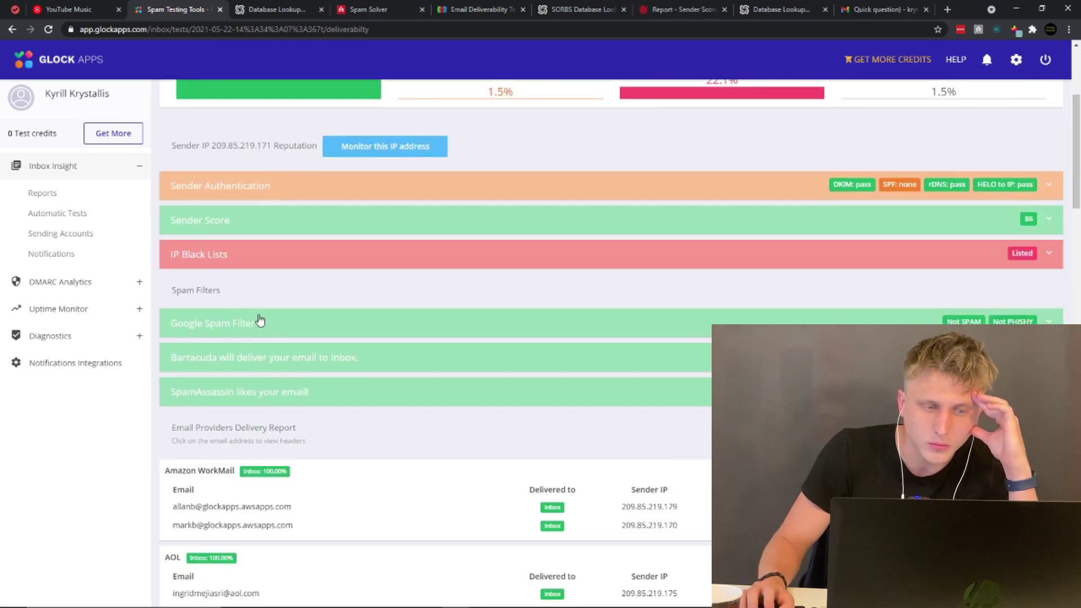
scroll(253, 273, down, 1)
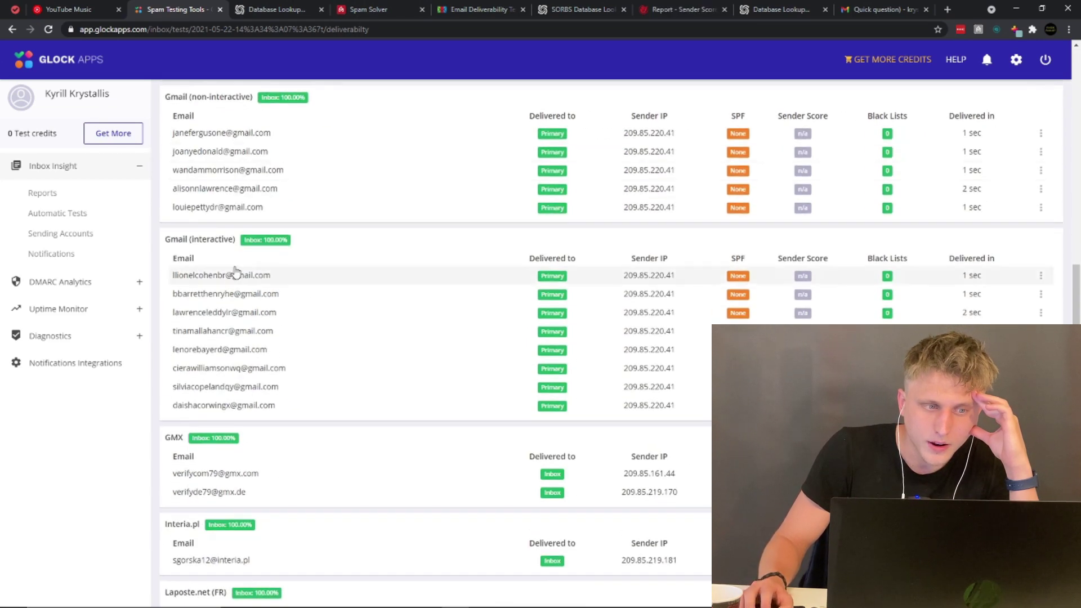
scroll(206, 306, up, 4)
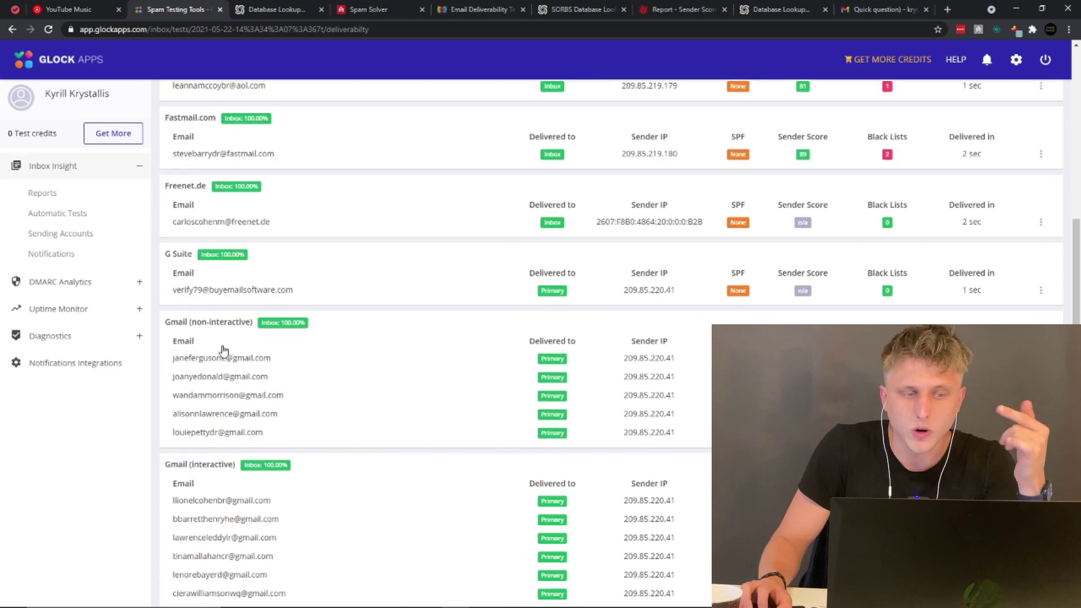
scroll(209, 309, down, 3)
scroll(214, 311, down, 10)
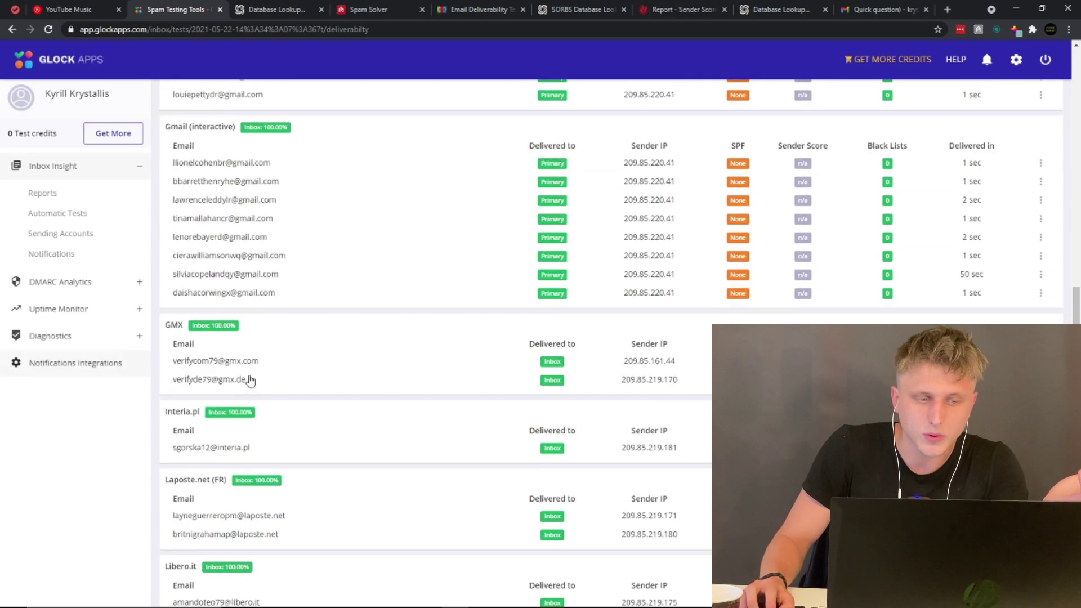
scroll(621, 291, up, 4)
scroll(562, 349, up, 7)
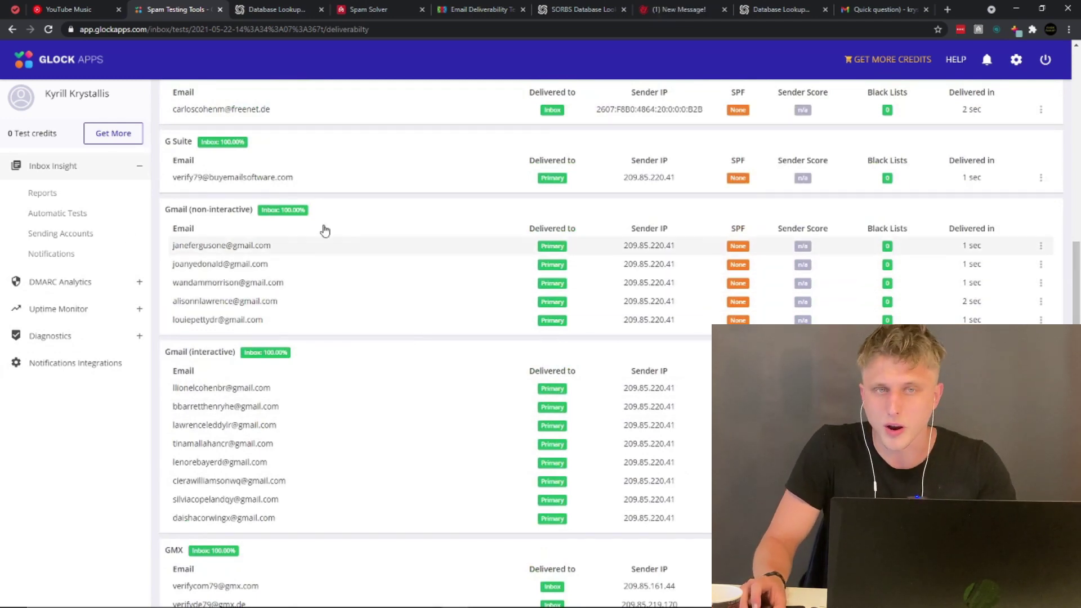
scroll(234, 397, down, 9)
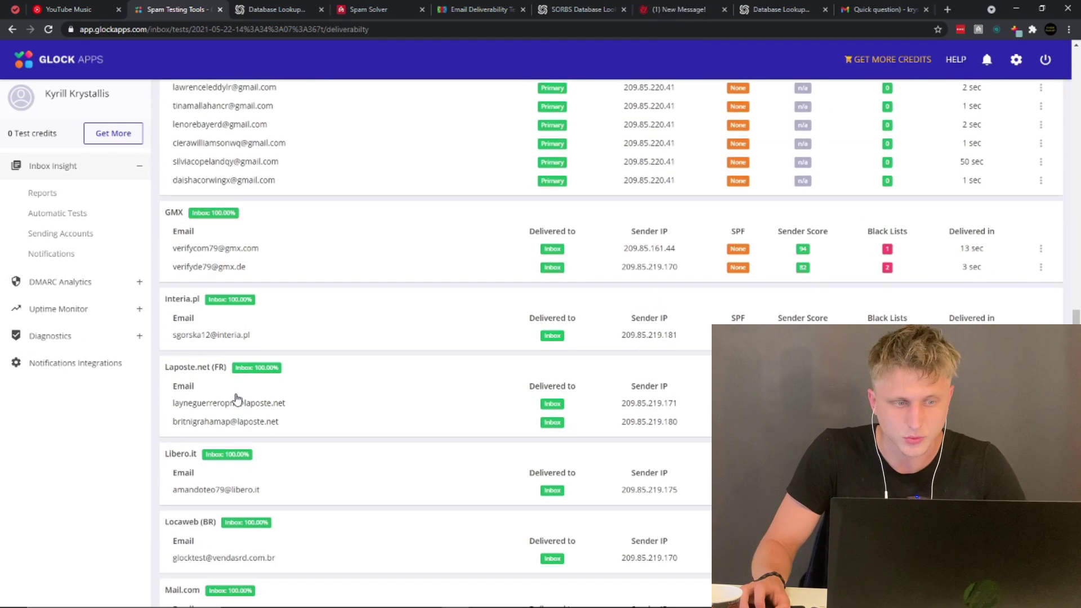
scroll(422, 388, down, 4)
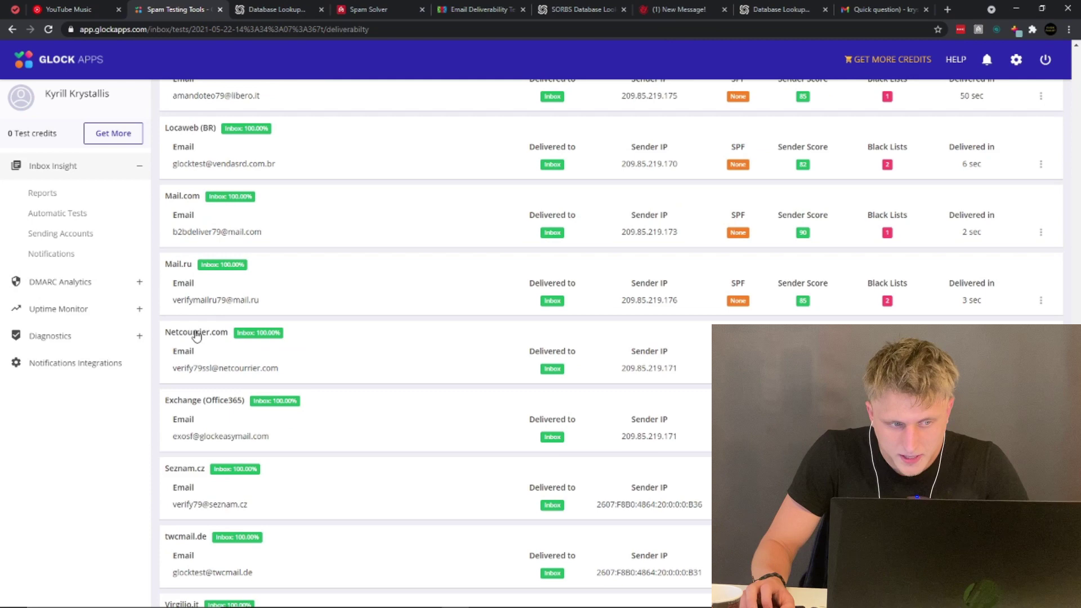
scroll(275, 321, down, 8)
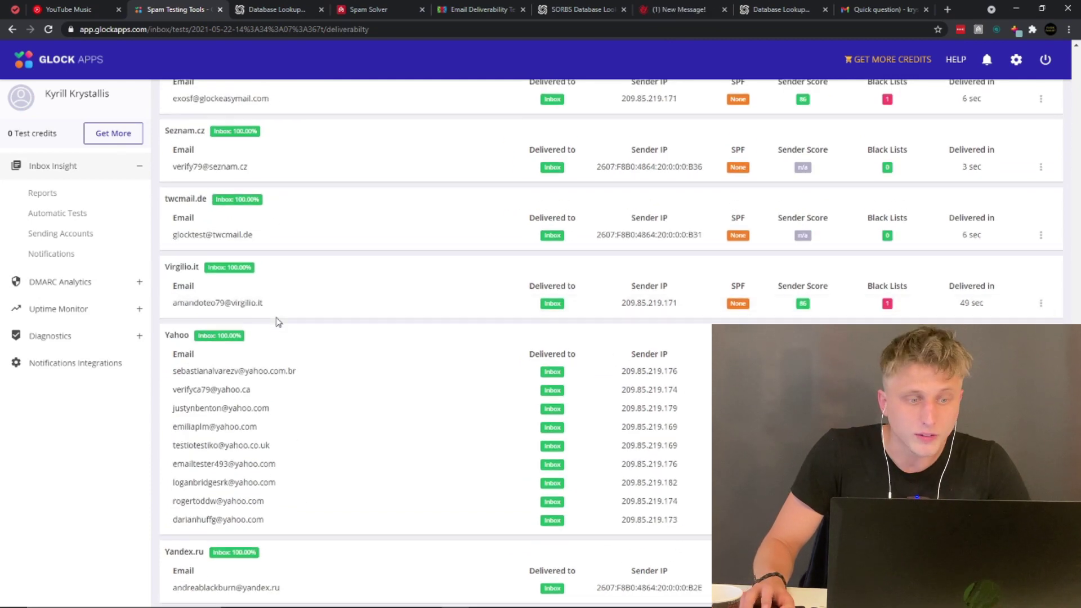
scroll(270, 332, up, 12)
scroll(256, 349, up, 20)
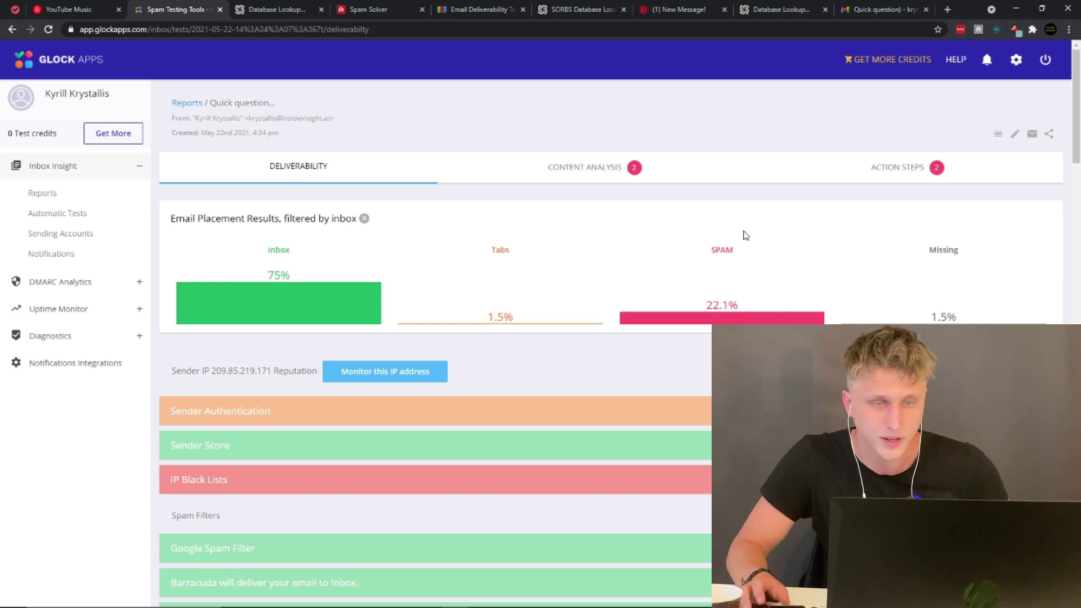
mouse_move(537, 598)
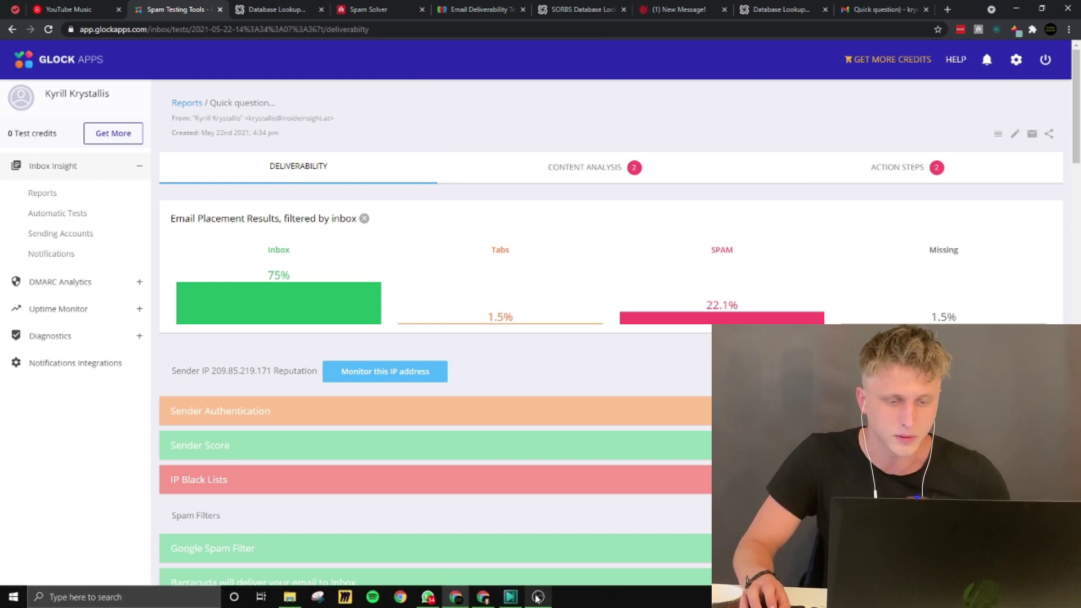